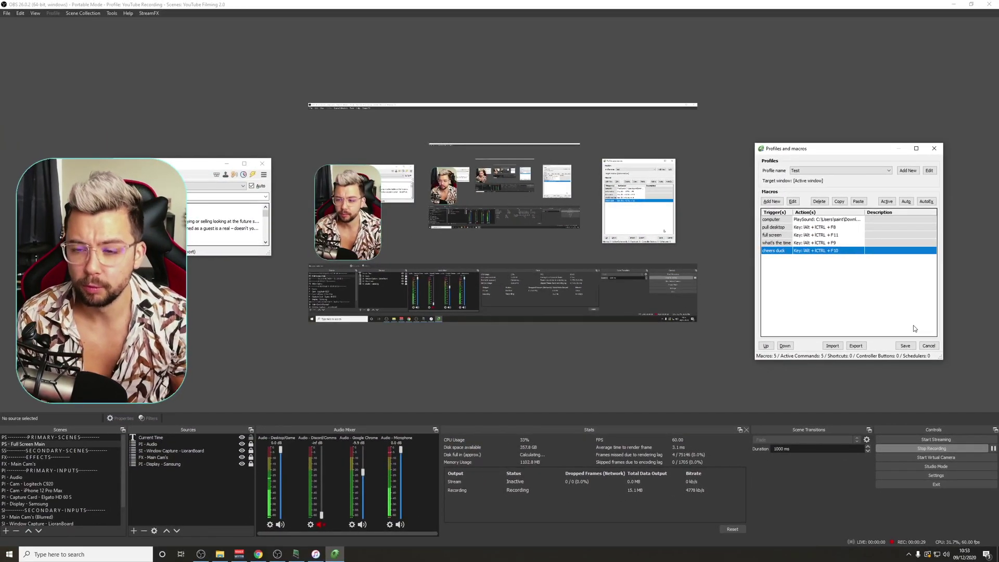
- Show the Current Time clock on the OBS preview with the Ctrl+Alt+F9 hotkey
{"action": "key", "text": "ctrl+alt+F9"}
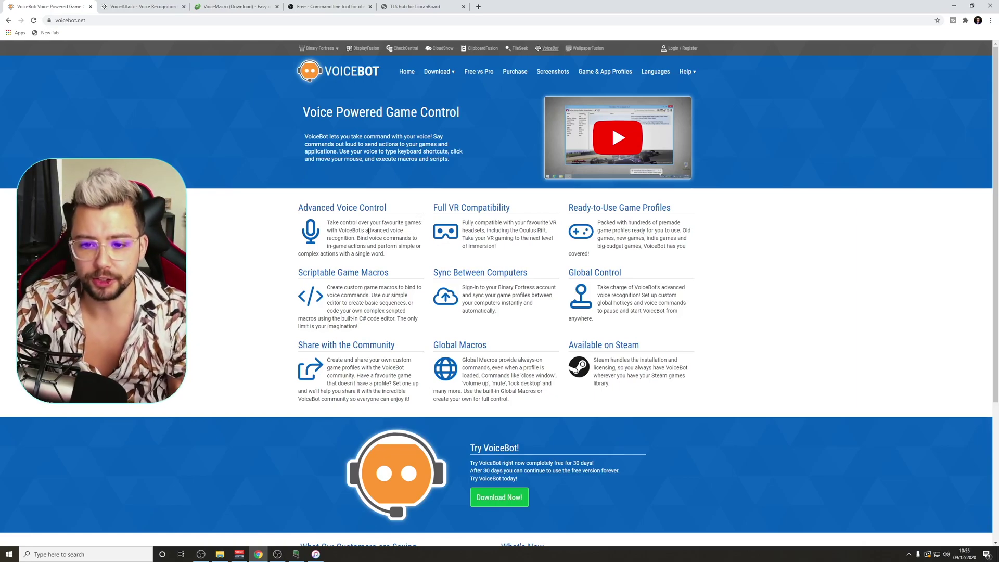
- Look over the VoiceAttack site, then switch to the VoiceMacro download page
{"action": "left_click", "coordinate": [141, 6]}
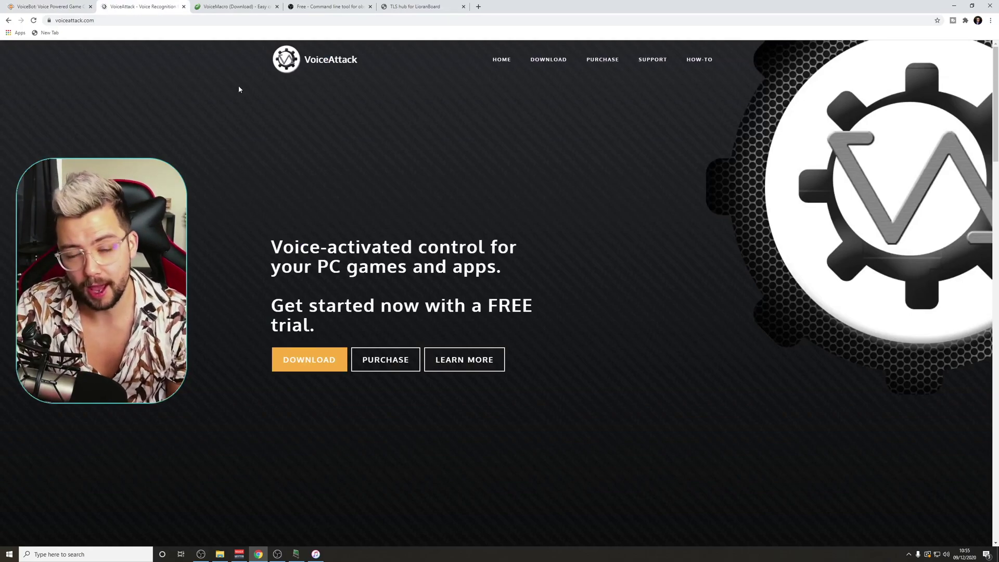
{"action": "left_click", "coordinate": [230, 7]}
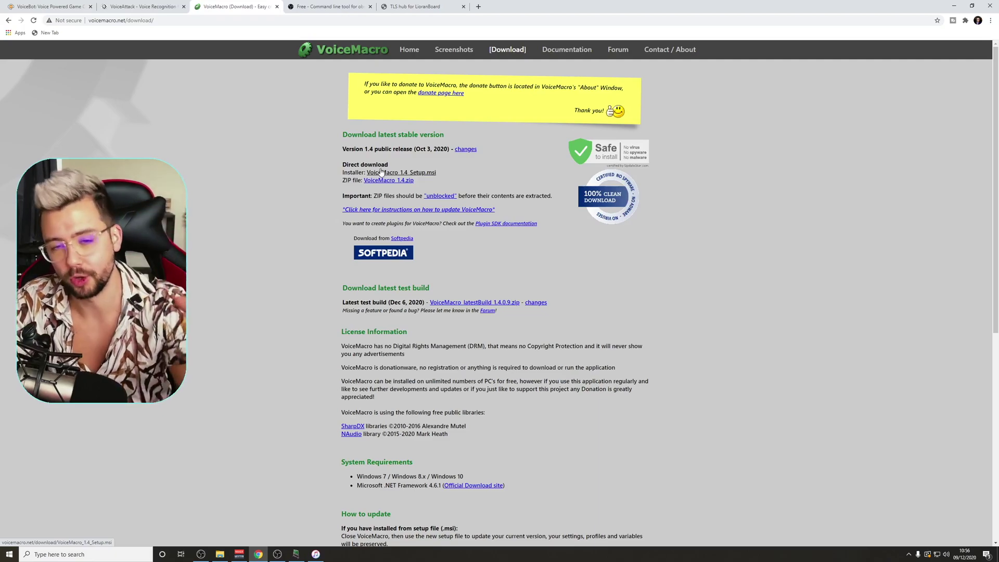
- Switch to the OBS forum page for the free OBSCommand command line tool
{"action": "left_click", "coordinate": [325, 7]}
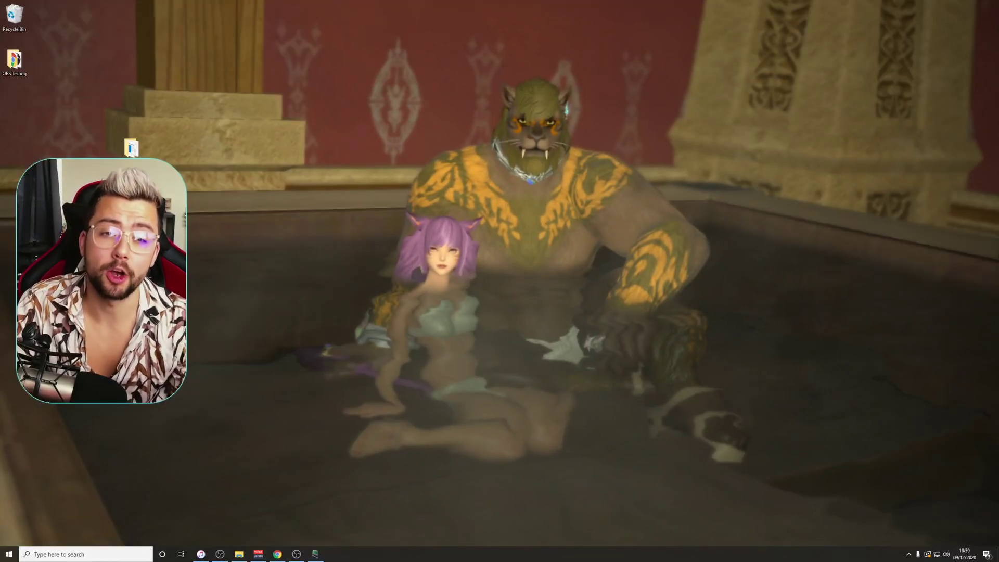
- Run OBSCommand.exe from its folder and page through its examples and options until it closes
{"action": "double_click", "coordinate": [130, 150]}
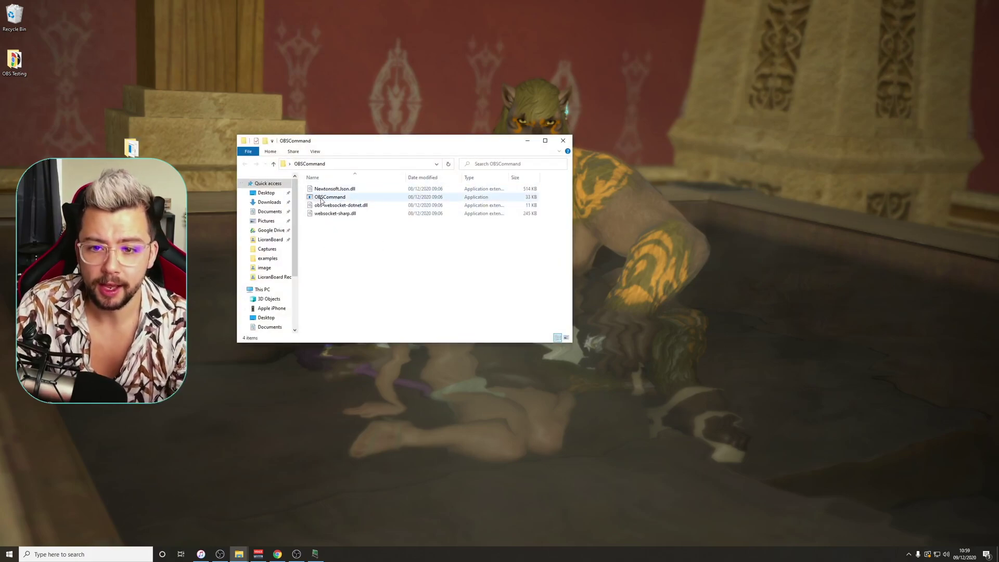
{"action": "double_click", "coordinate": [321, 198]}
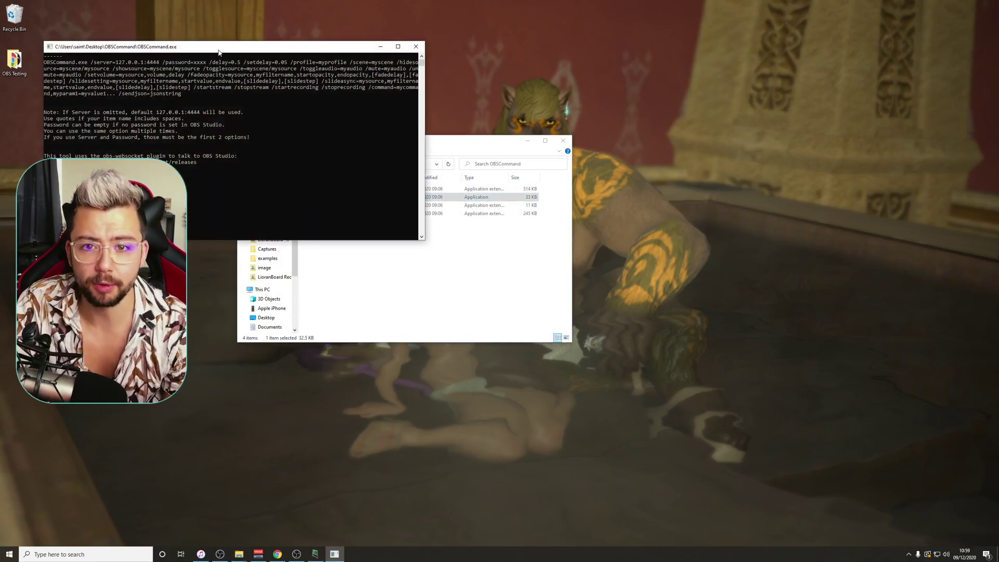
{"action": "left_click_drag", "start_coordinate": [218, 52], "coordinate": [494, 117]}
{"action": "key", "text": "space"}
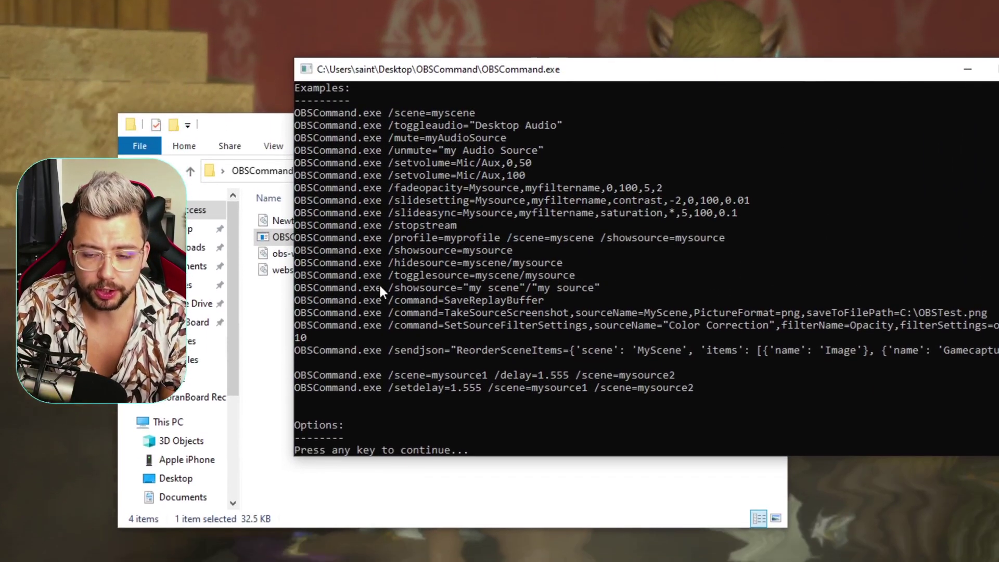
{"action": "key", "text": "space"}
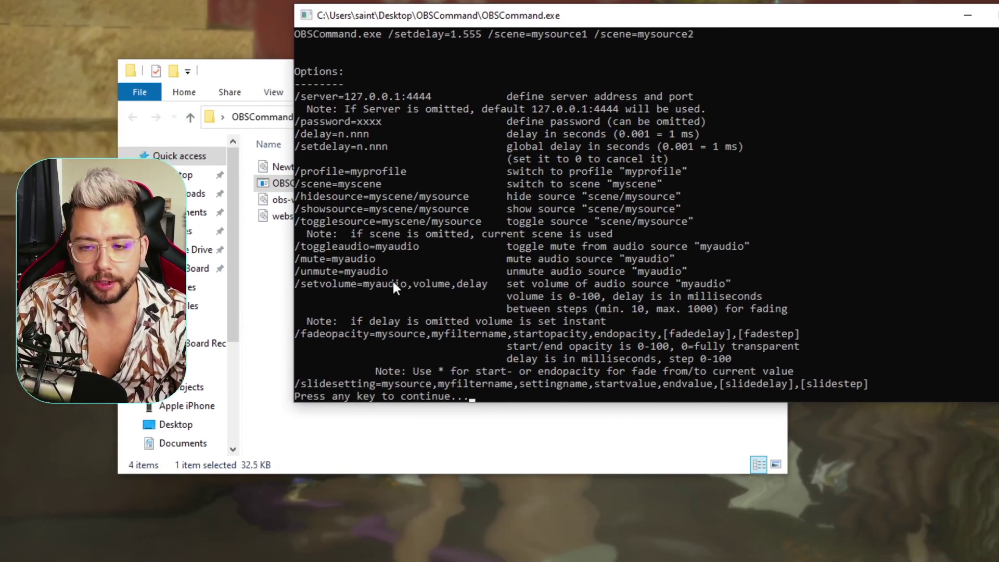
{"action": "key", "text": "space"}
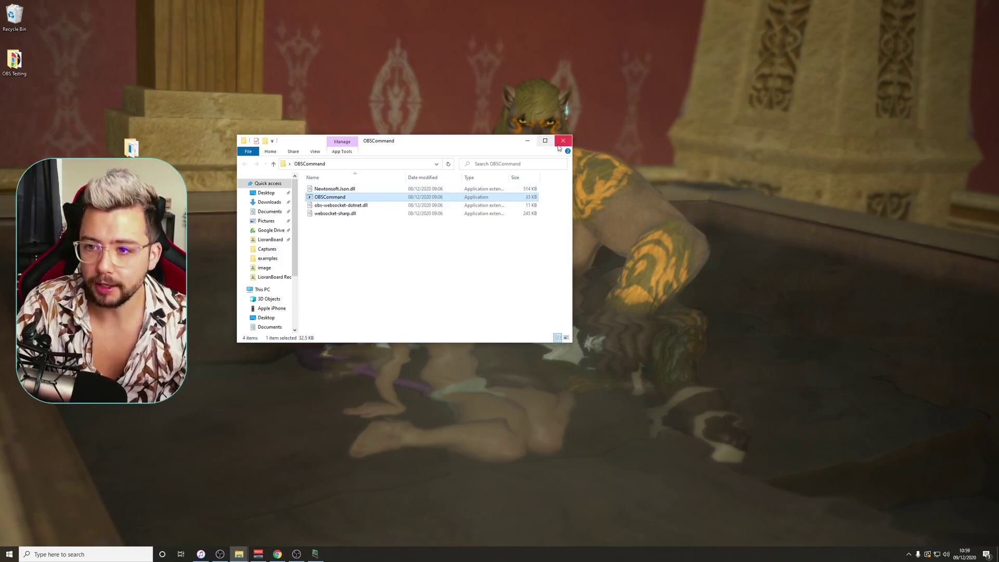
{"action": "key", "text": "super"}
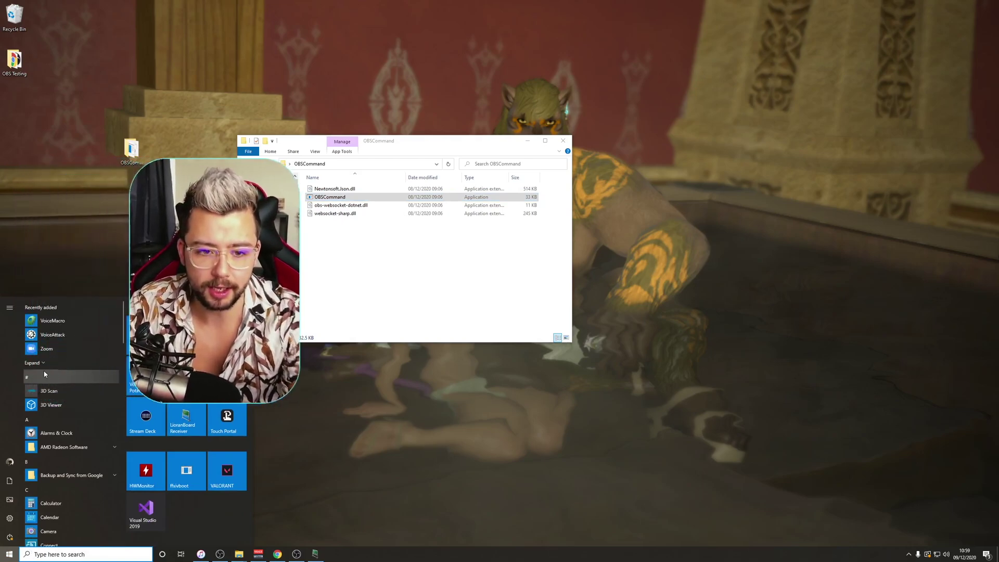
- Run VoiceMacro as administrator, minimise the OBSCommand folder and move VoiceMacro aside
{"action": "right_click", "coordinate": [58, 320]}
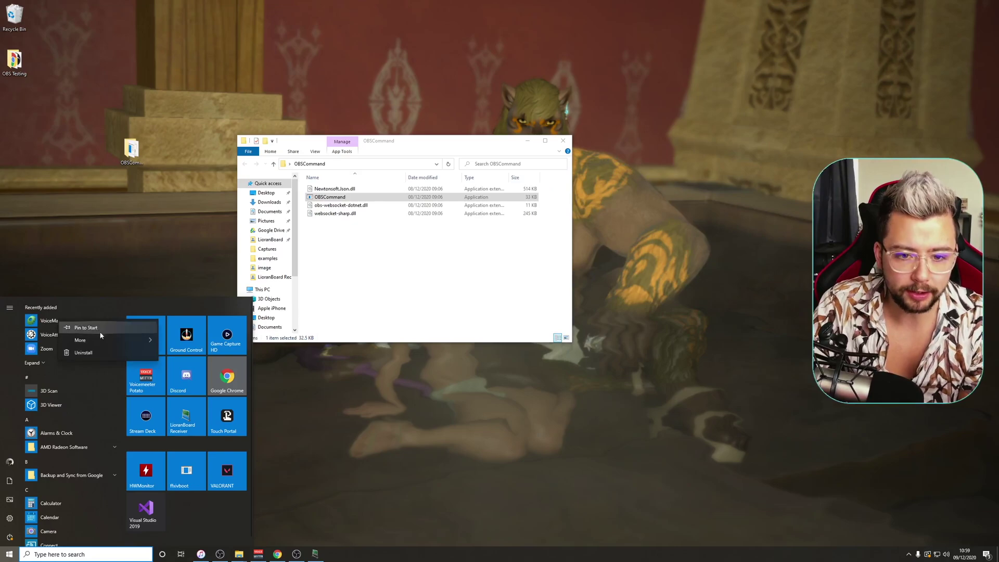
{"action": "mouse_move", "coordinate": [104, 340]}
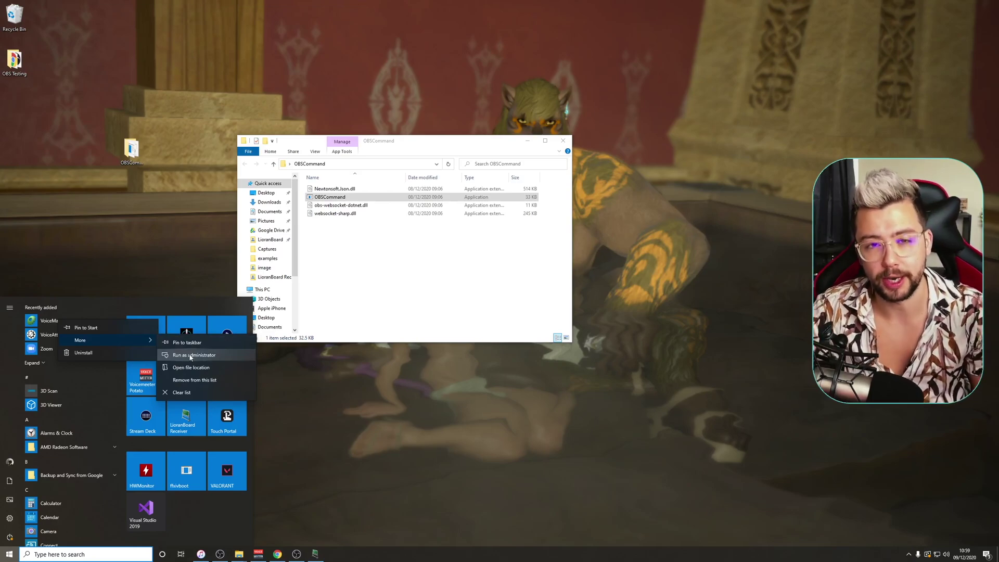
{"action": "left_click", "coordinate": [51, 325]}
{"action": "left_click", "coordinate": [49, 322]}
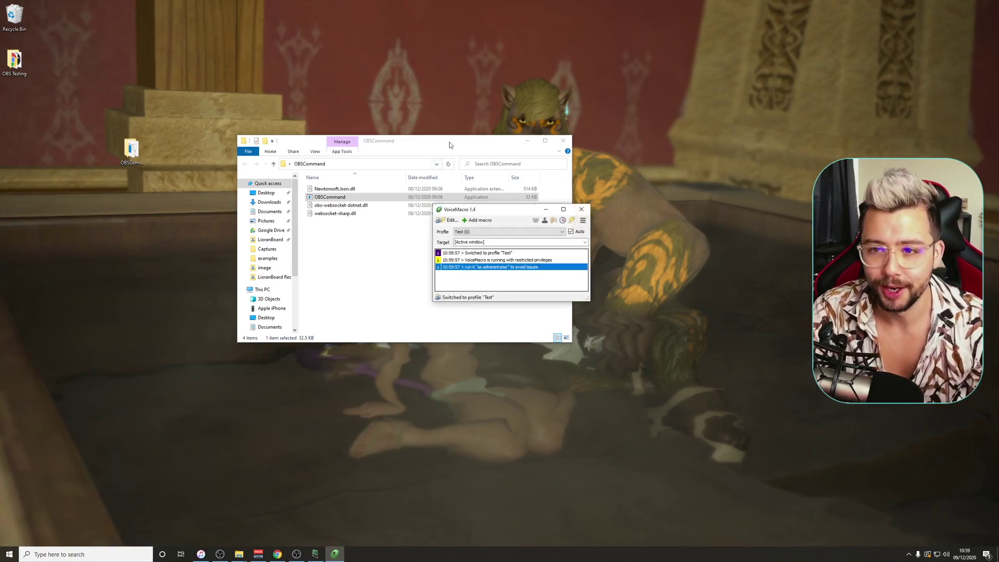
{"action": "left_click", "coordinate": [528, 141]}
{"action": "left_click_drag", "start_coordinate": [492, 205], "coordinate": [447, 204]}
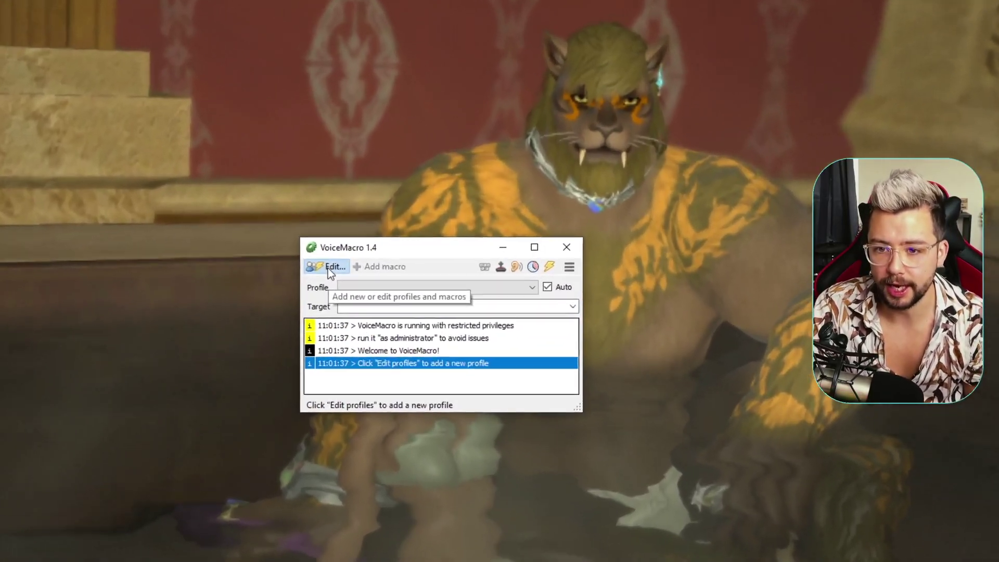
- Add a new profile named 'Test Profile' in the profiles and macros editor
{"action": "left_click", "coordinate": [383, 214]}
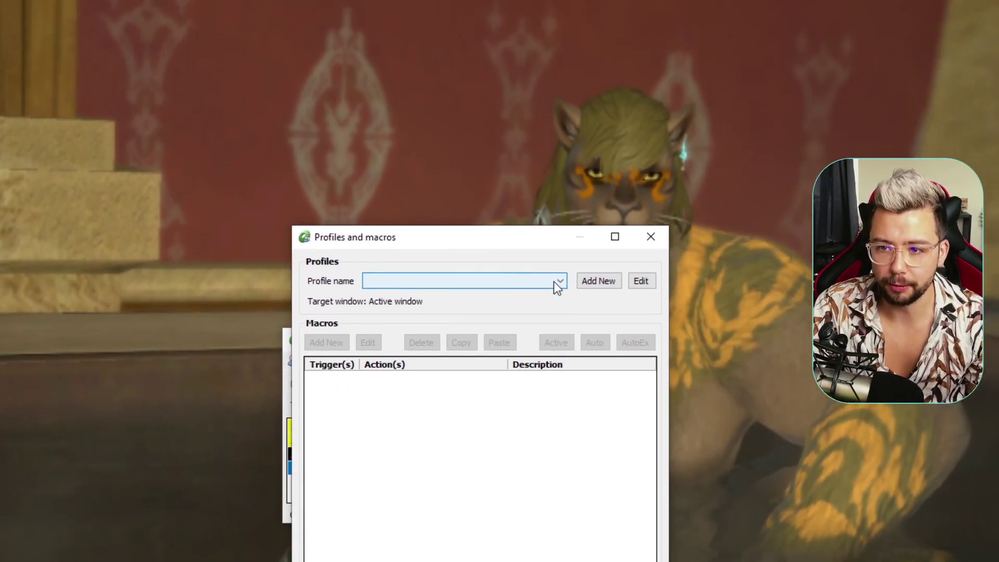
{"action": "left_click", "coordinate": [599, 281]}
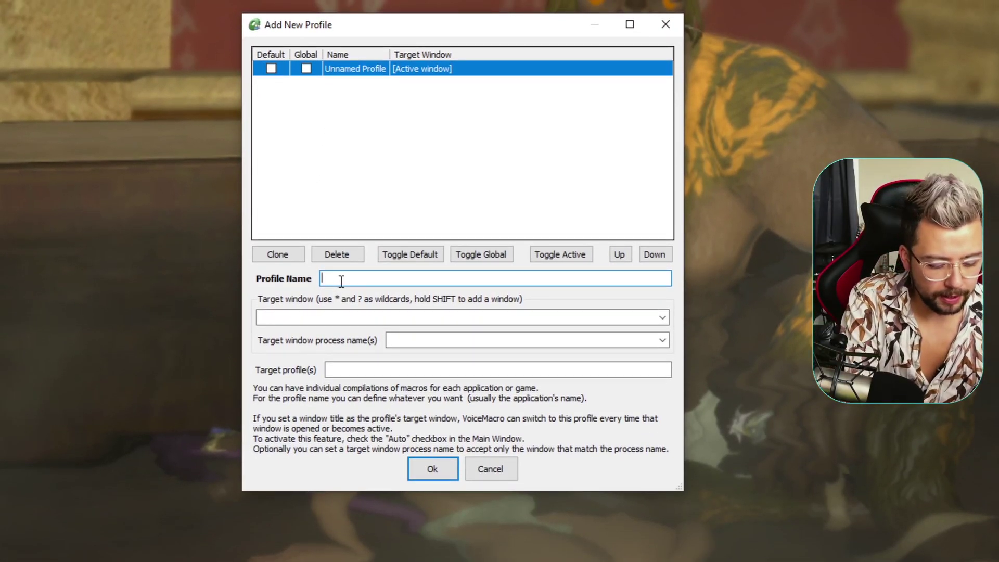
{"action": "type", "text": "Test Profile"}
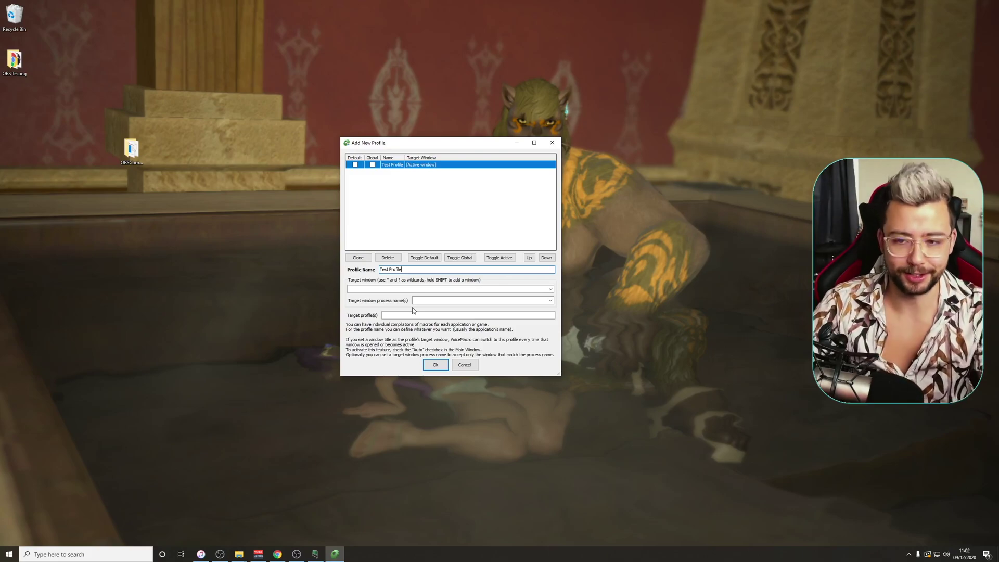
{"action": "left_click", "coordinate": [434, 365]}
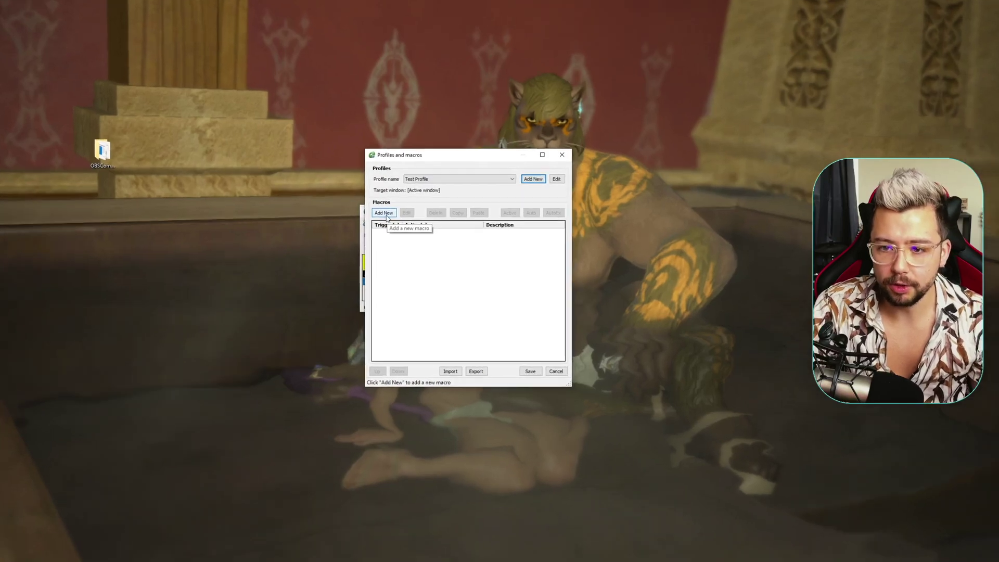
- Add a macro with Voice command enabled and name it 'test command'
{"action": "left_click", "coordinate": [388, 205]}
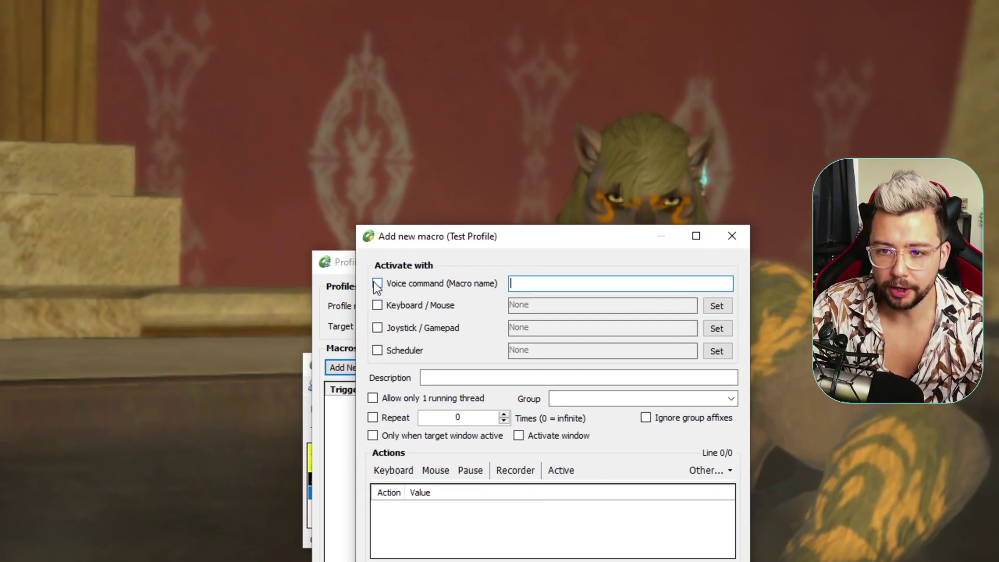
{"action": "left_click", "coordinate": [377, 247]}
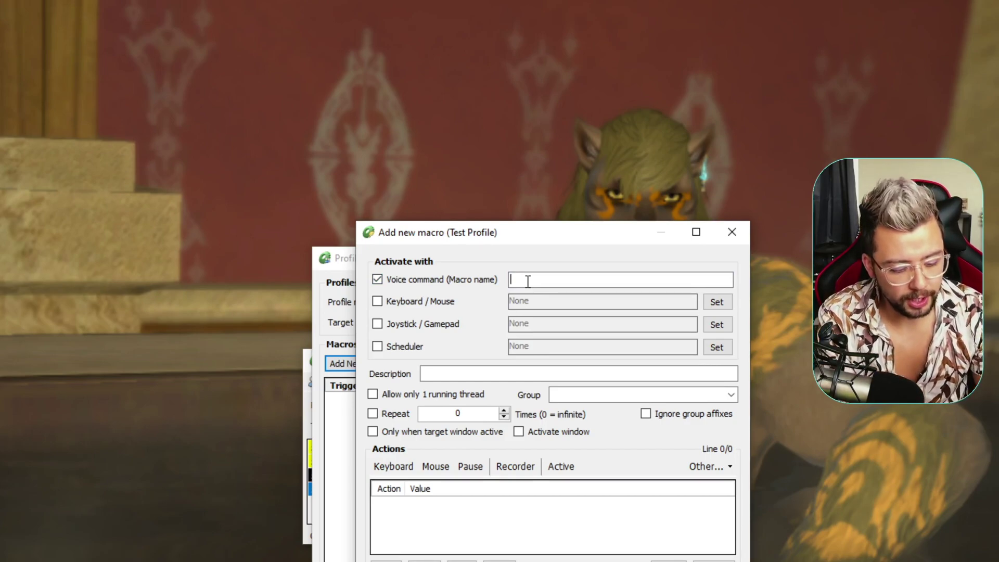
{"action": "left_click", "coordinate": [528, 281]}
{"action": "type", "text": "test "}
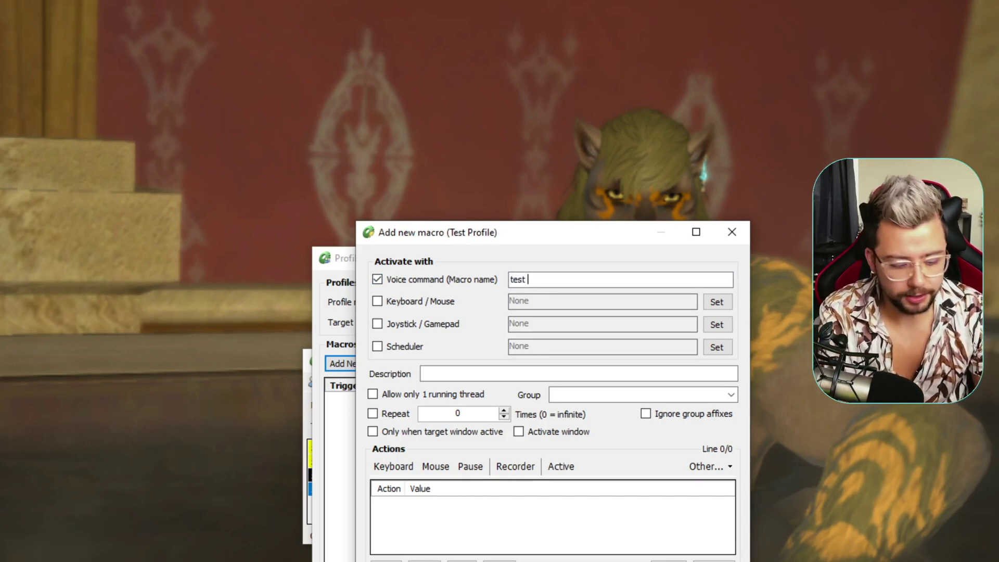
{"action": "type", "text": "command"}
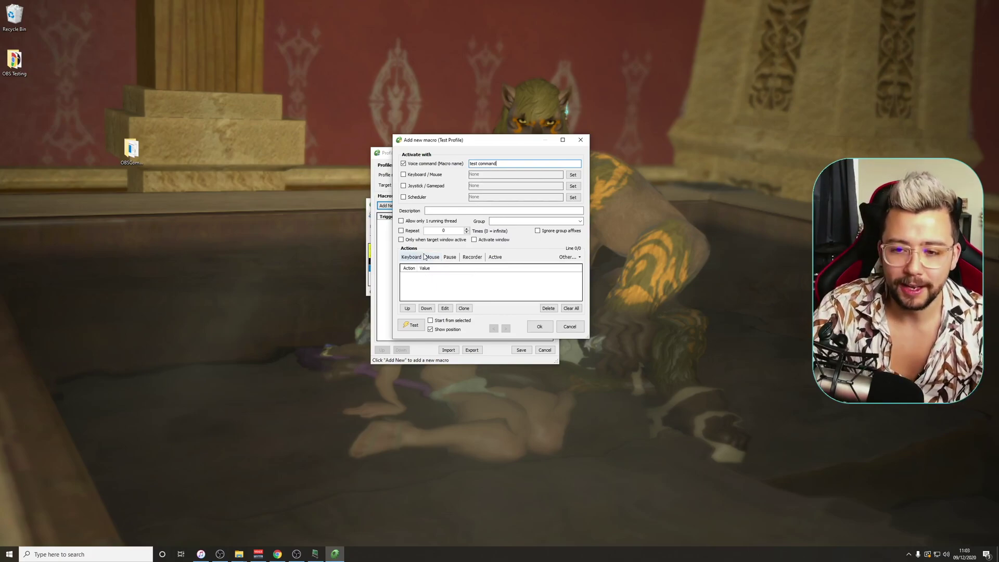
- Add a Play Sound action using communications_start_transmission.mp3 to the macro
{"action": "left_click", "coordinate": [577, 260]}
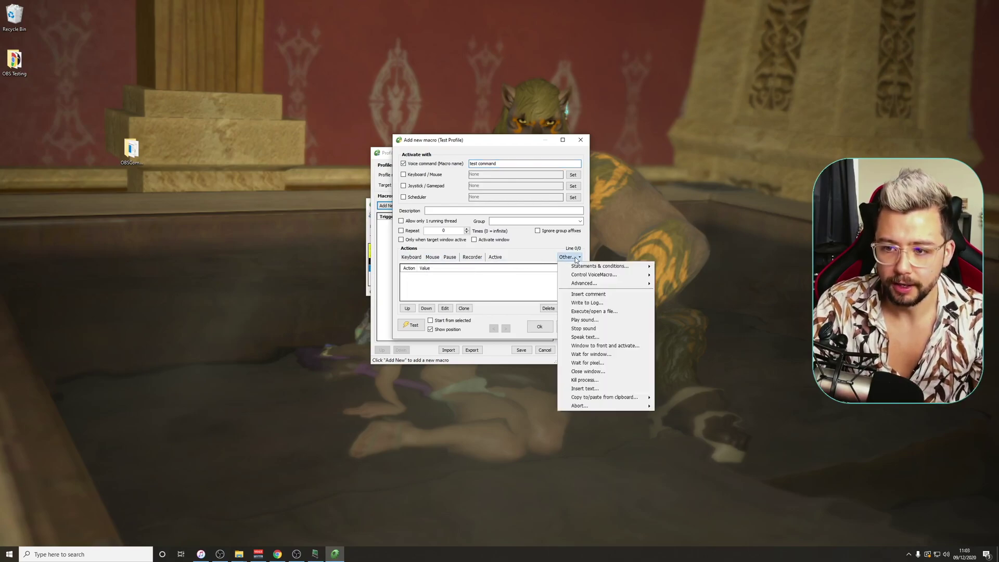
{"action": "left_click", "coordinate": [585, 320]}
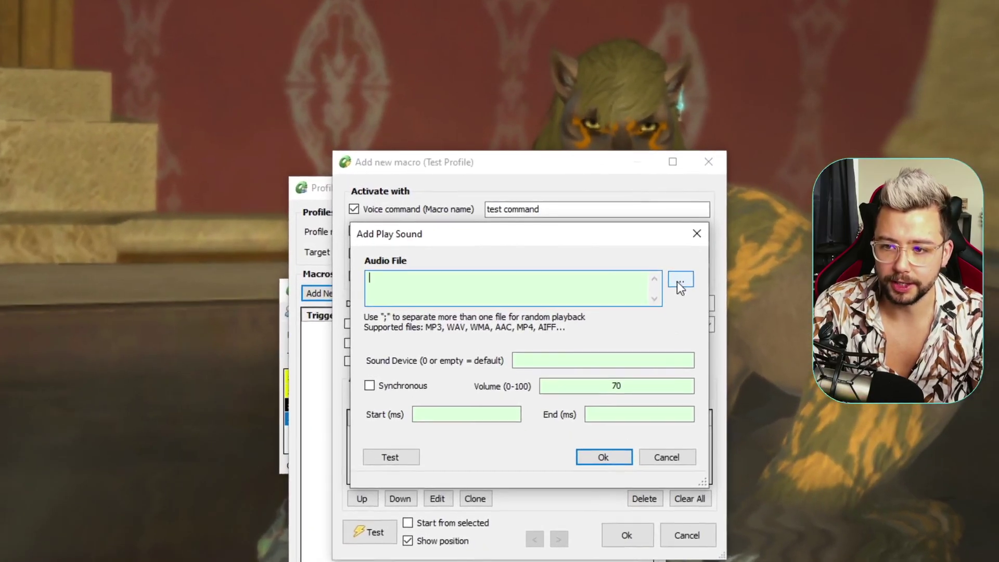
{"action": "left_click", "coordinate": [679, 281]}
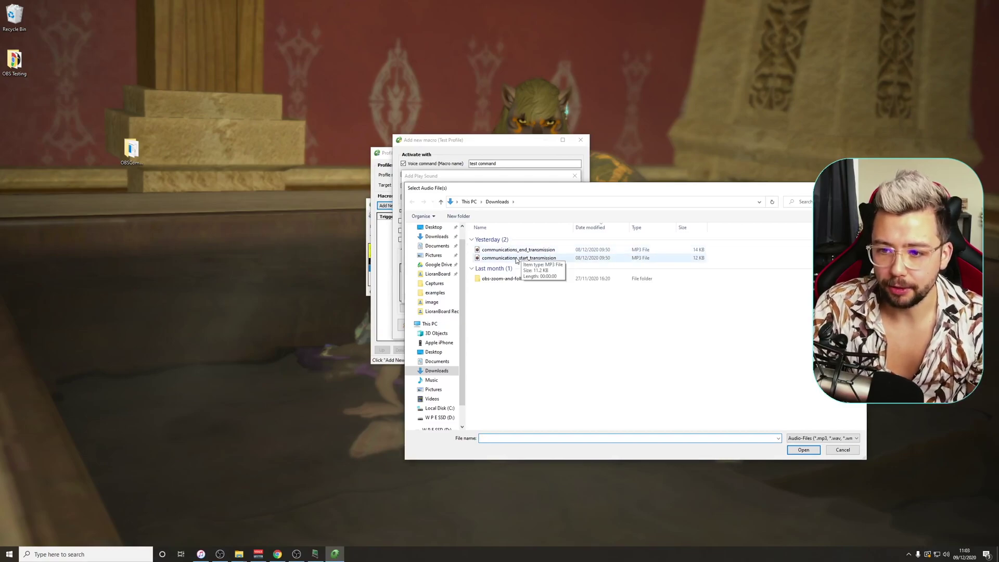
{"action": "double_click", "coordinate": [516, 259]}
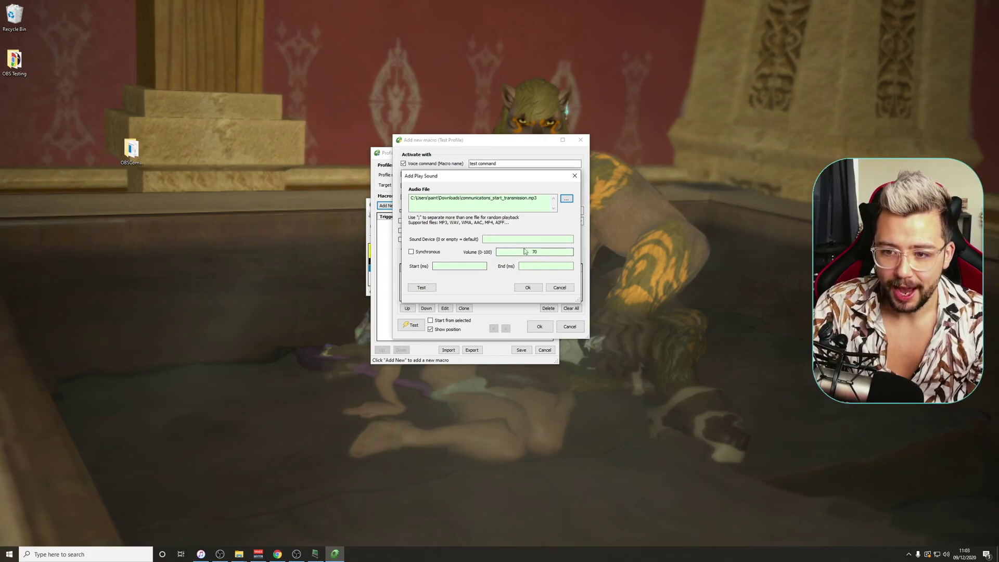
{"action": "left_click", "coordinate": [528, 288]}
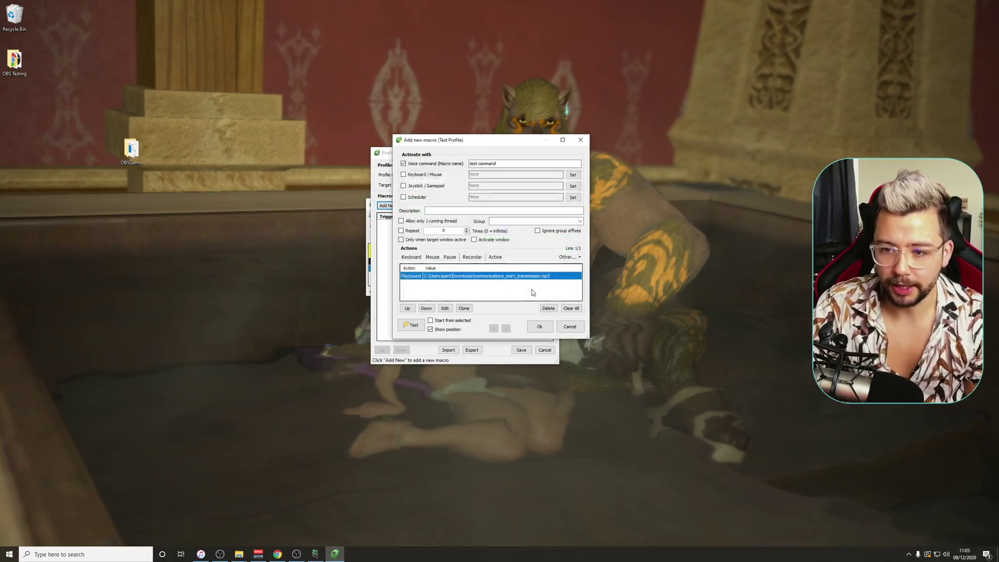
- Preview the sound, then save the macro and the profile
{"action": "left_click", "coordinate": [411, 326]}
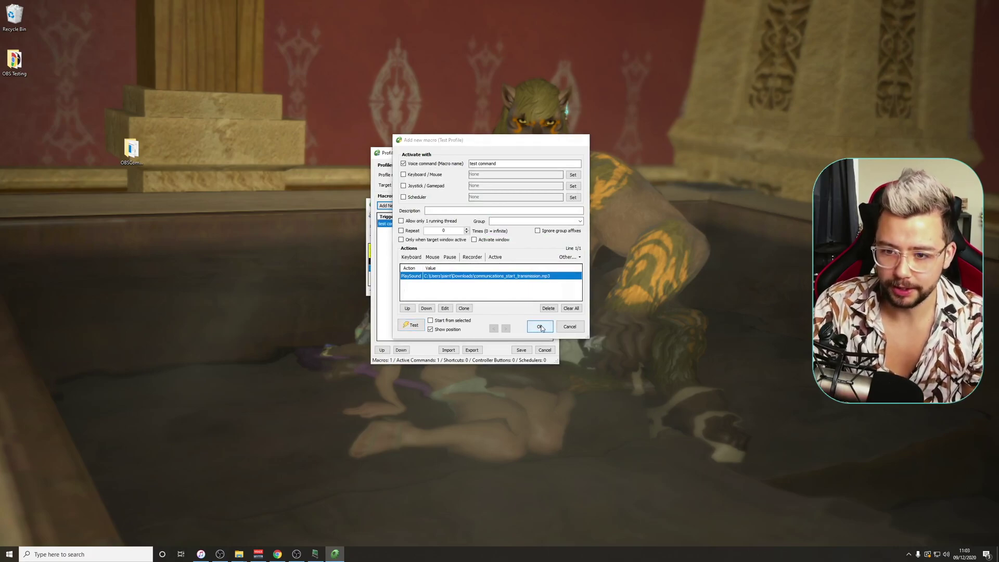
{"action": "left_click", "coordinate": [540, 327]}
{"action": "left_click", "coordinate": [521, 350]}
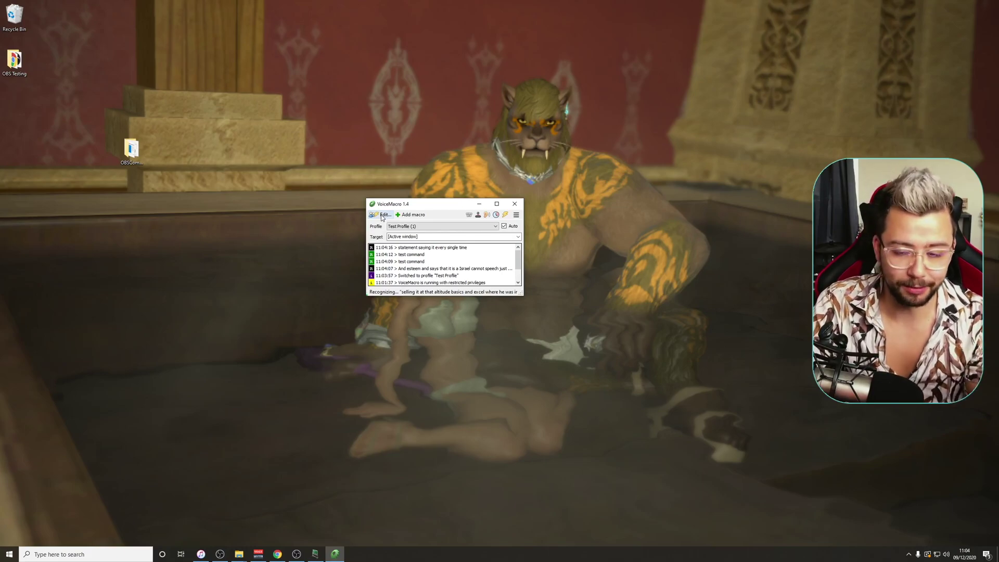
- After 'test command' is recognised in the log, reopen the profiles and macros list
{"action": "left_click", "coordinate": [384, 215]}
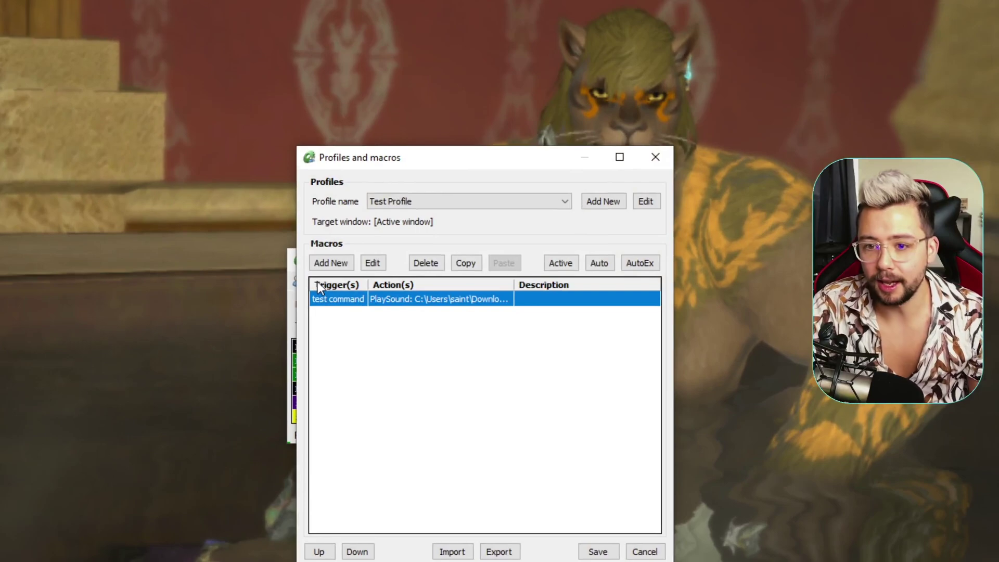
- Add a keyboard action sending lAlt + lCTRL + F9 to the test command macro
{"action": "double_click", "coordinate": [385, 298]}
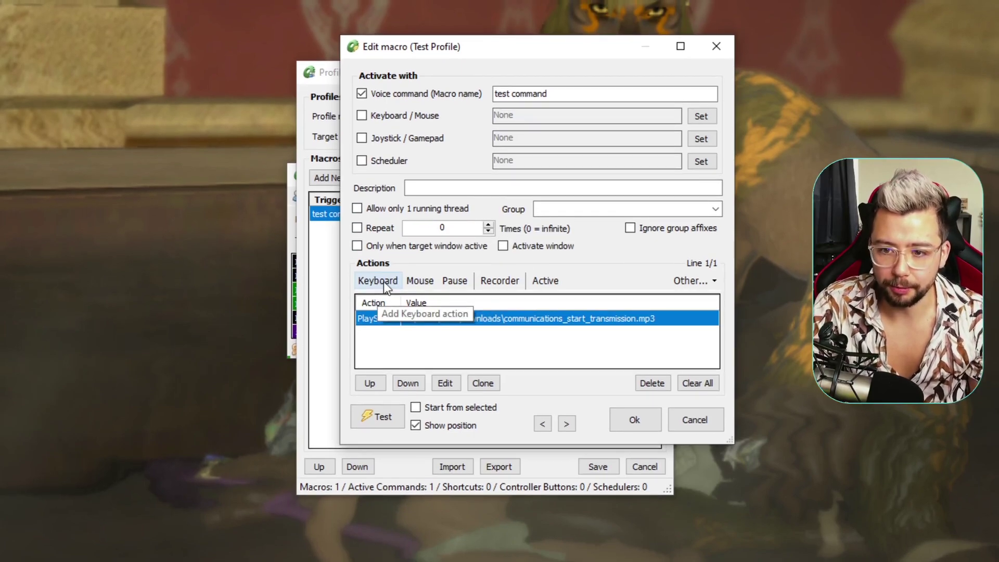
{"action": "left_click", "coordinate": [383, 282]}
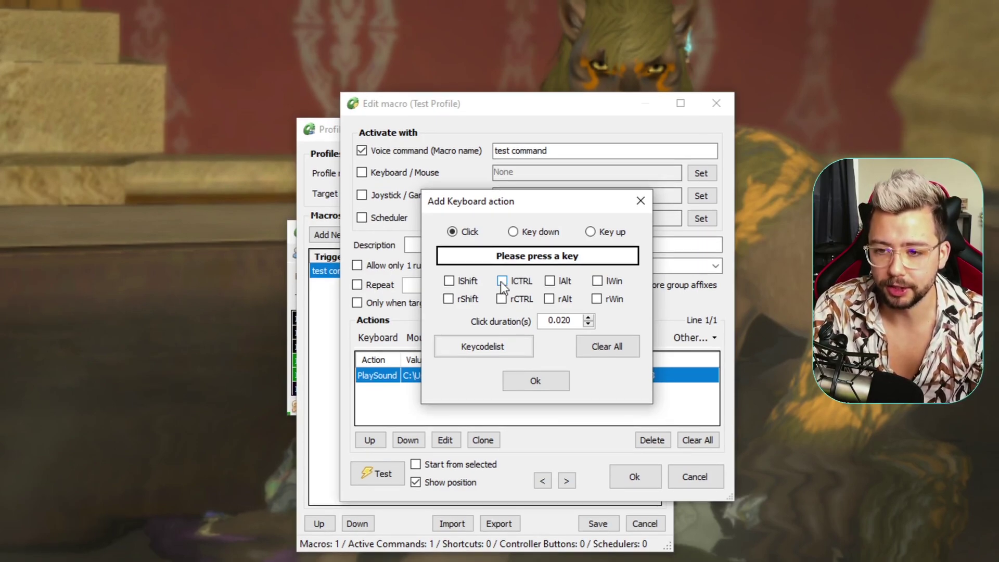
{"action": "left_click", "coordinate": [500, 282]}
{"action": "left_click", "coordinate": [549, 282]}
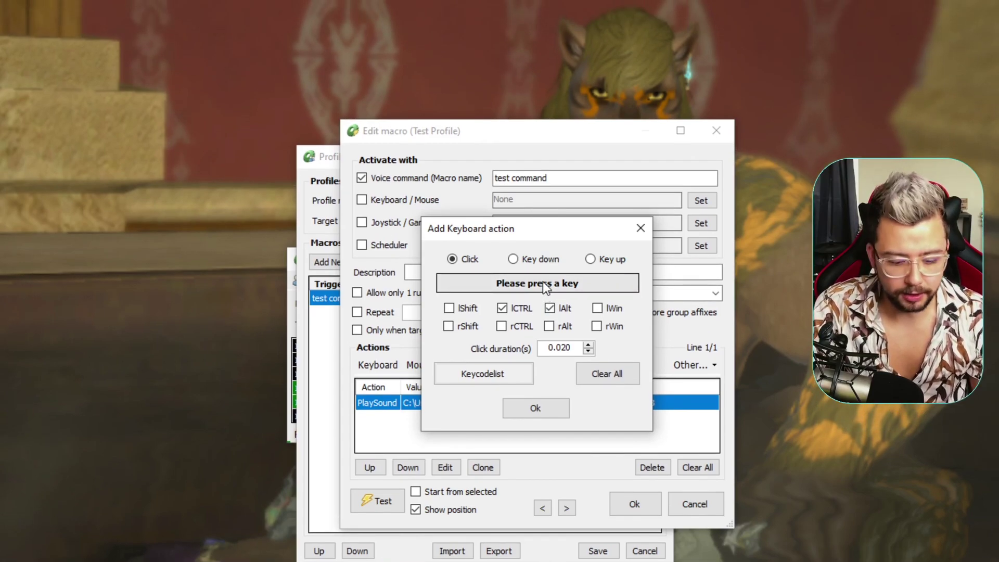
{"action": "left_click", "coordinate": [543, 283]}
{"action": "key", "text": "F9"}
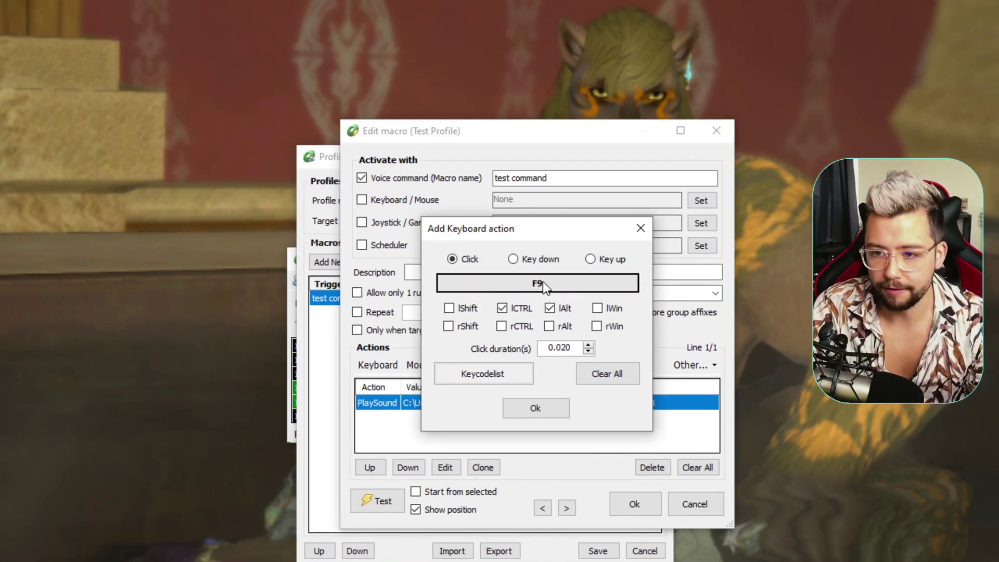
{"action": "key", "text": "KP_Divide"}
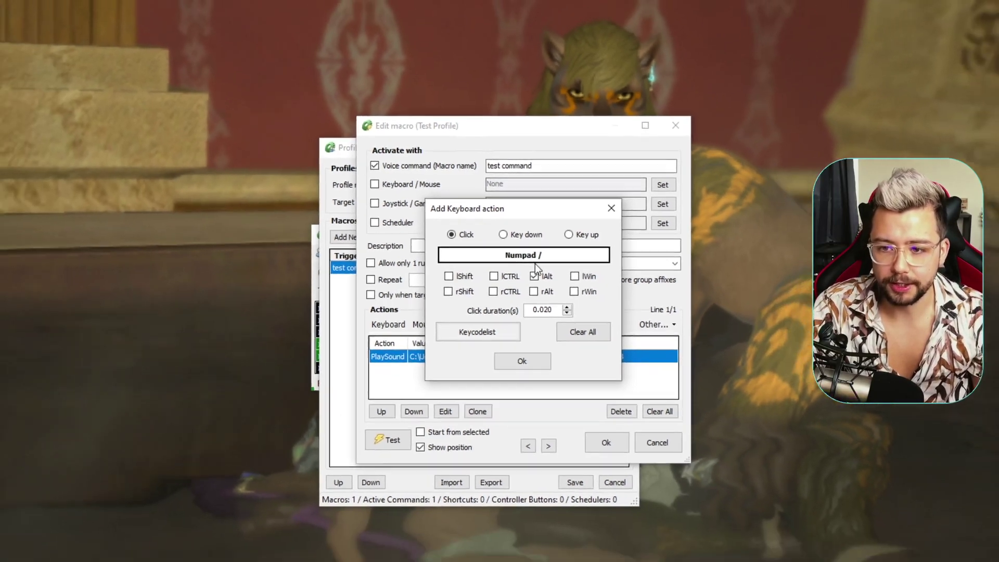
{"action": "key", "text": "ctrl+alt"}
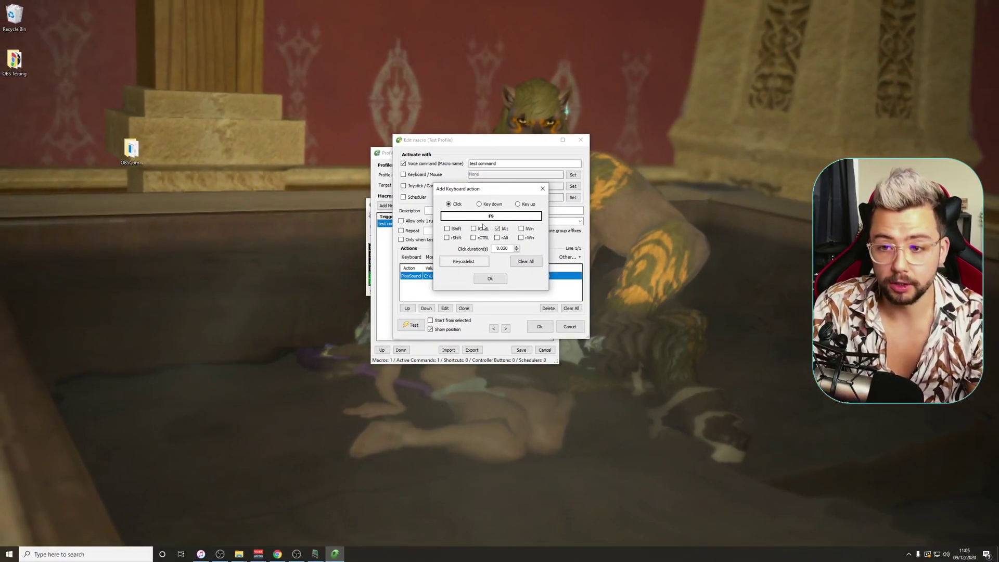
{"action": "key", "text": "F9"}
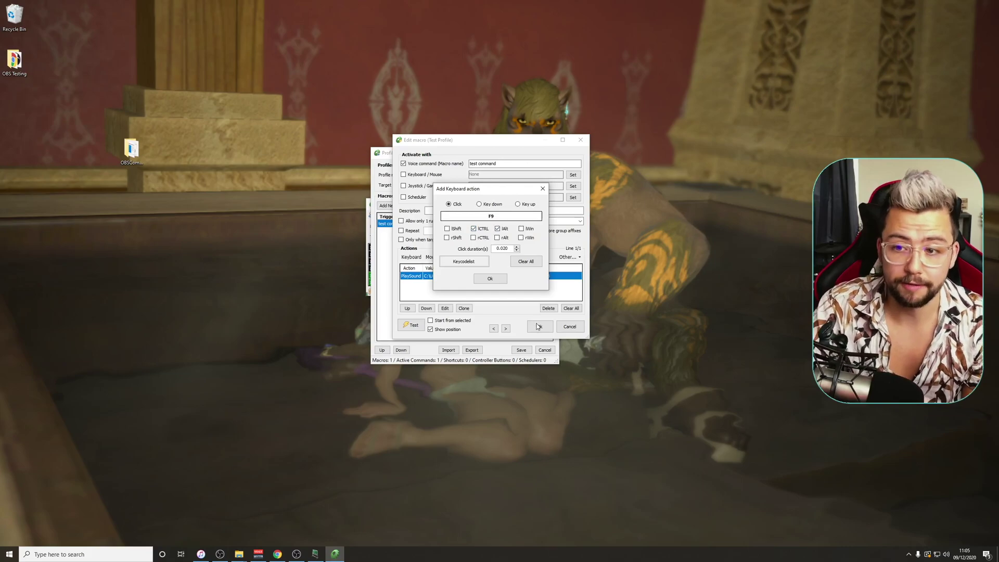
{"action": "left_click", "coordinate": [489, 279]}
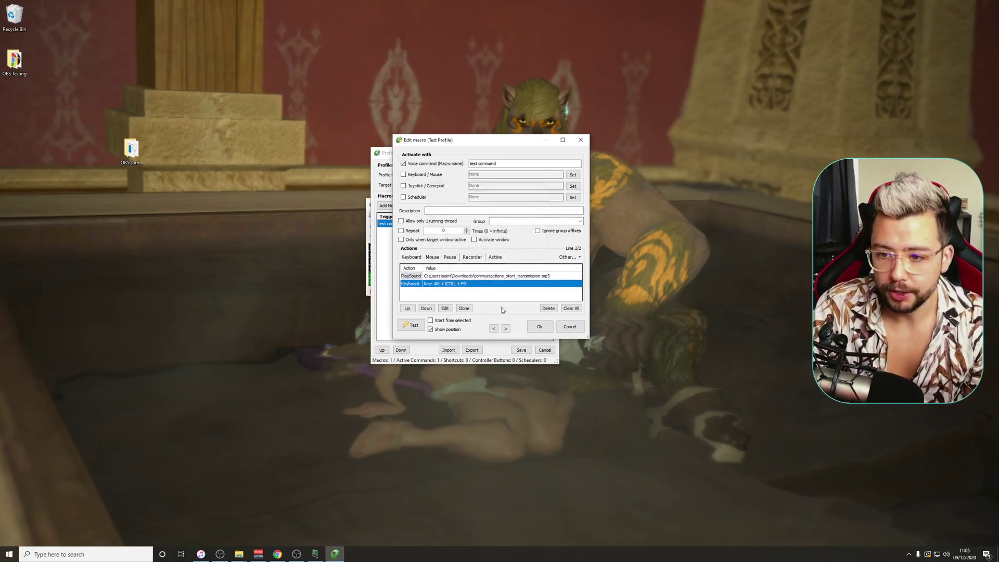
- Delete the PlaySound action so the macro only sends the keystroke
{"action": "left_click", "coordinate": [447, 276]}
{"action": "key", "text": "Delete"}
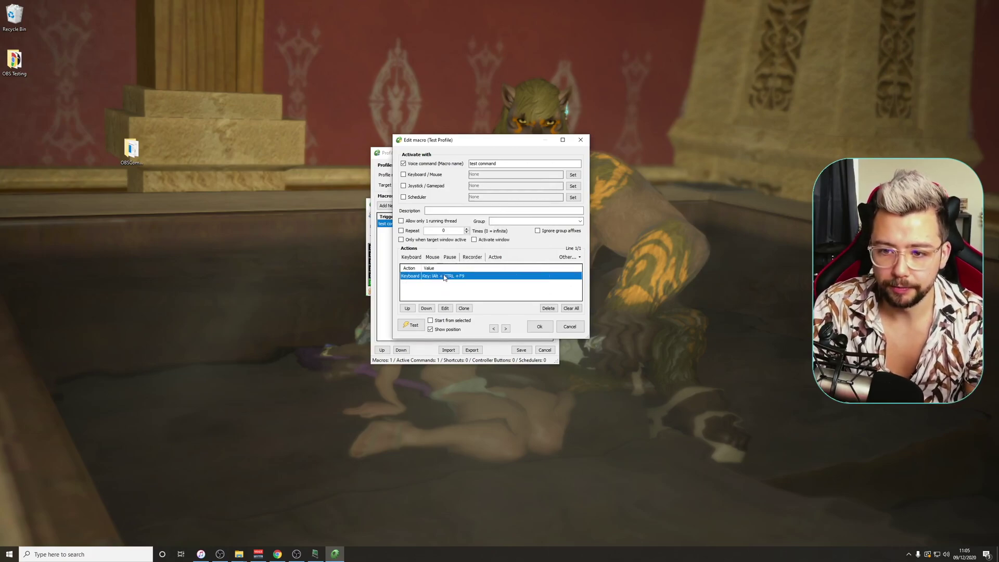
{"action": "left_click", "coordinate": [315, 554]}
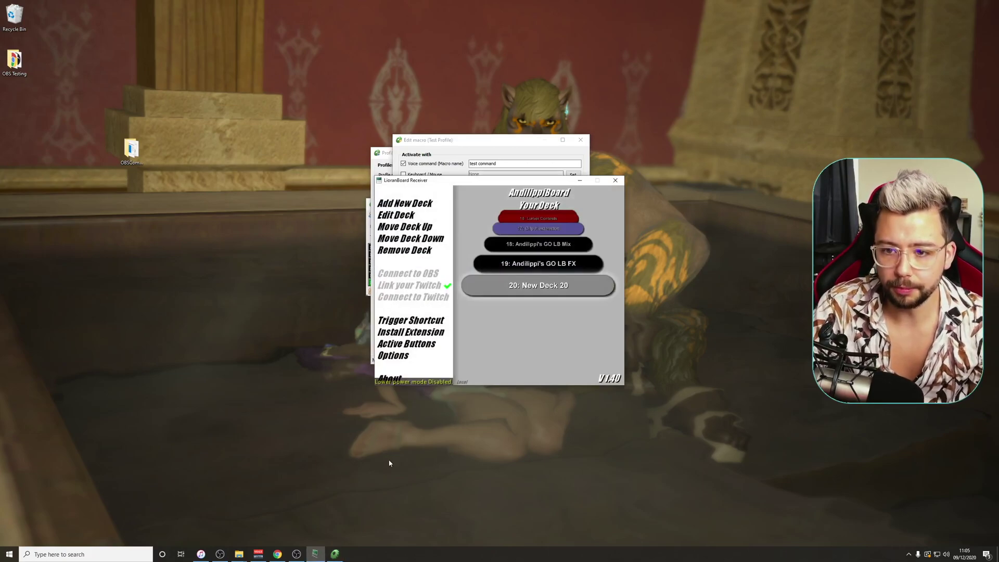
{"action": "left_click", "coordinate": [559, 288]}
{"action": "right_click", "coordinate": [415, 229]}
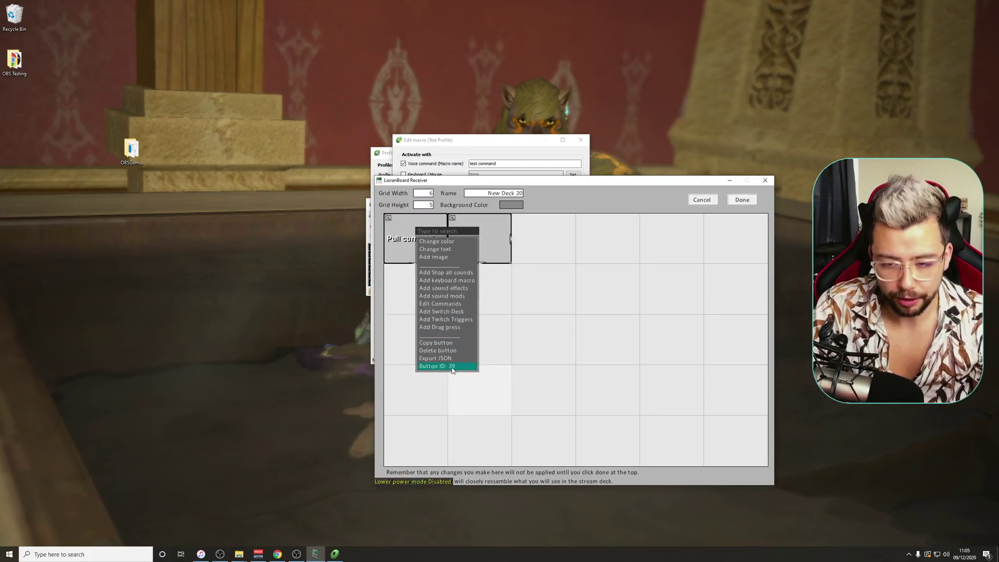
{"action": "left_click", "coordinate": [749, 202]}
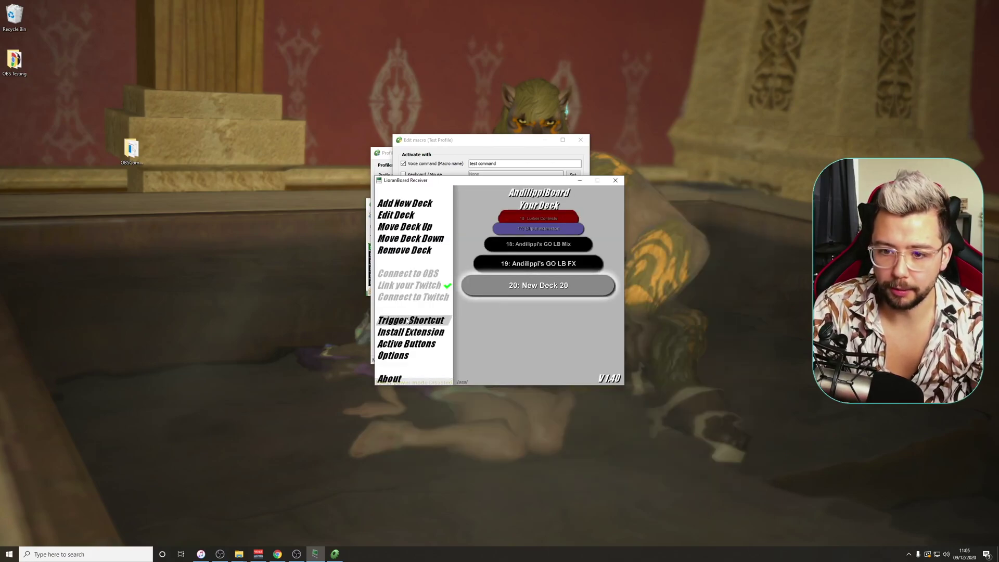
{"action": "left_click", "coordinate": [401, 320]}
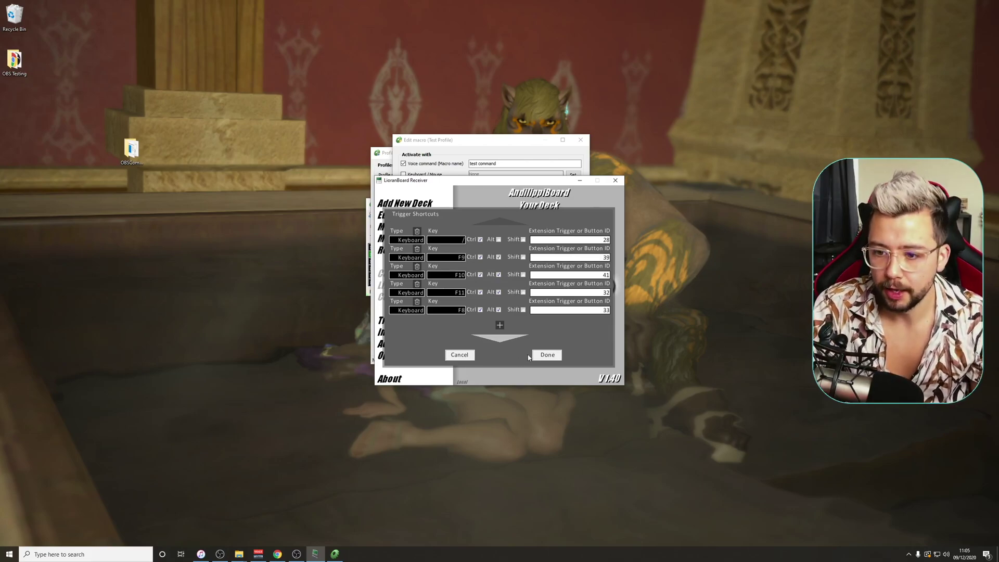
{"action": "left_click", "coordinate": [547, 354]}
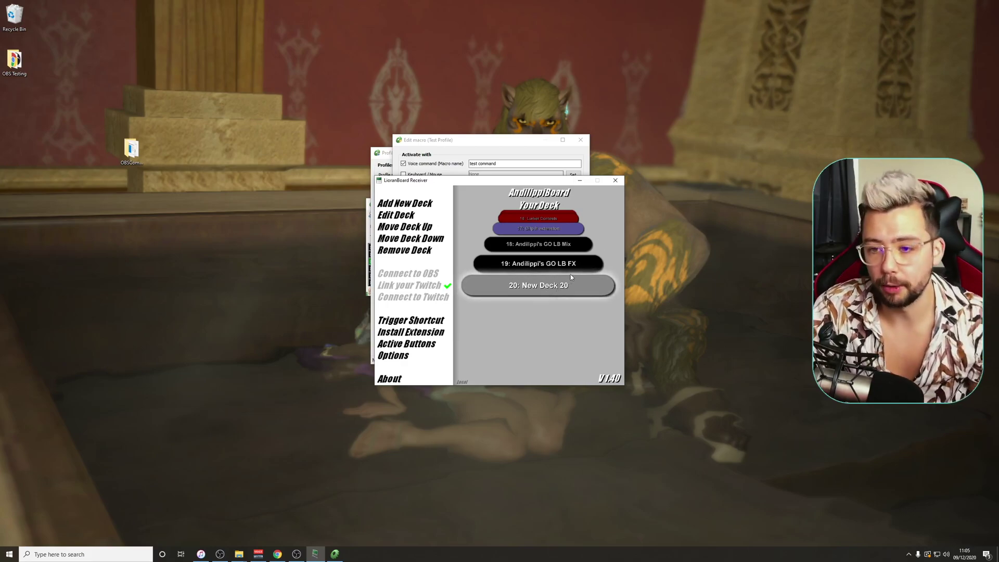
- Test-run the keystroke macro, then accept it and save the Test Profile
{"action": "left_click", "coordinate": [580, 181]}
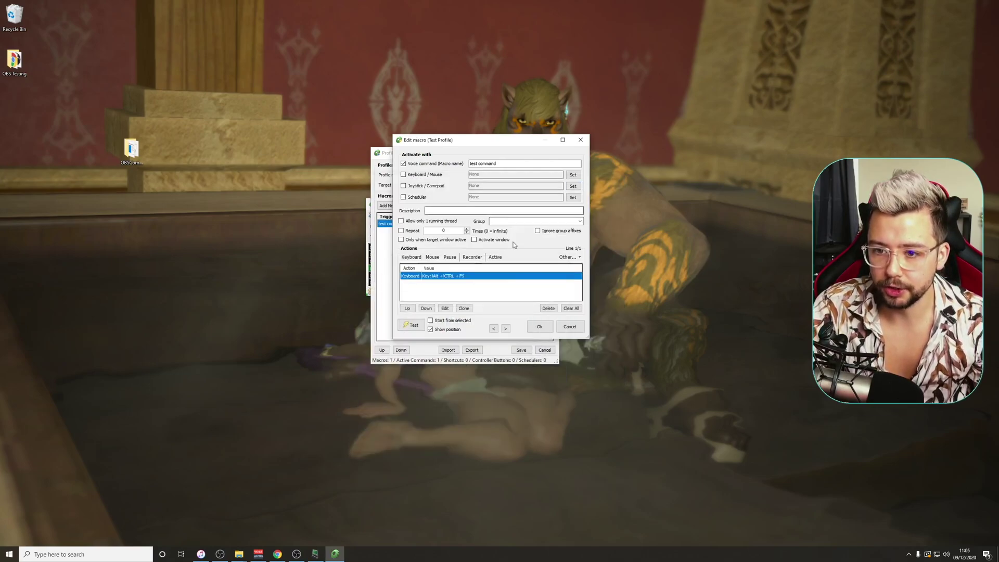
{"action": "left_click", "coordinate": [414, 325]}
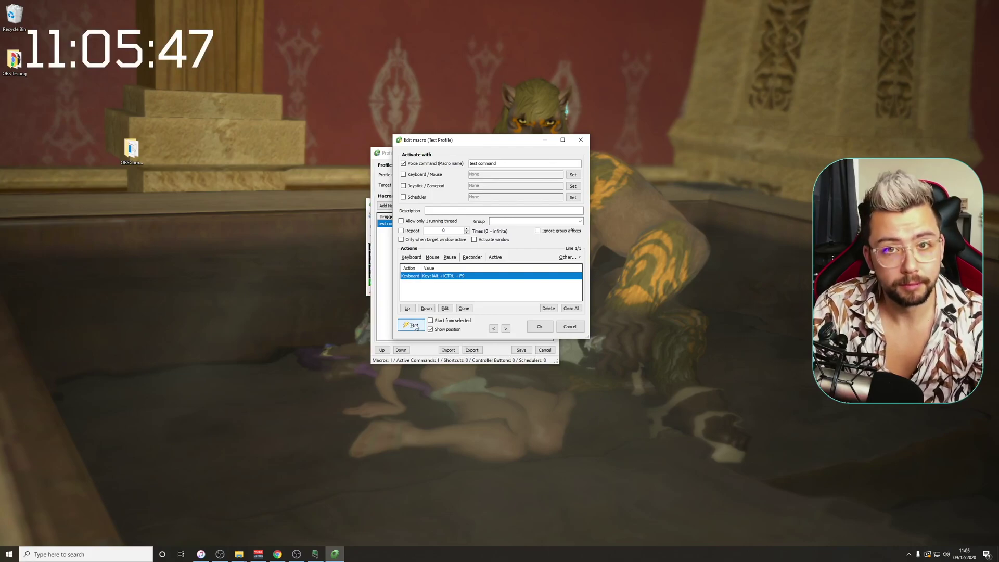
{"action": "left_click", "coordinate": [539, 326]}
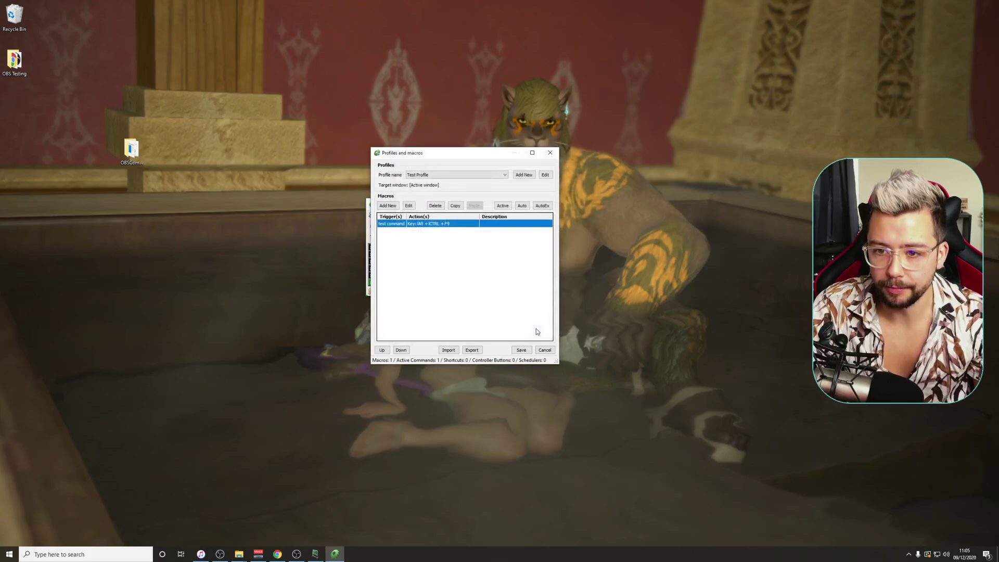
{"action": "left_click", "coordinate": [520, 349]}
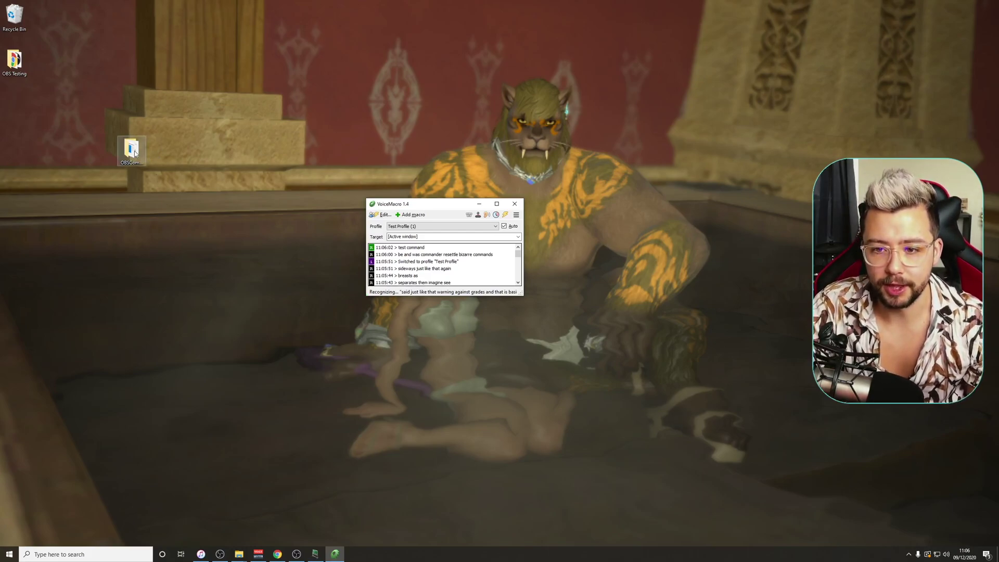
{"action": "left_click_drag", "start_coordinate": [135, 149], "coordinate": [467, 147]}
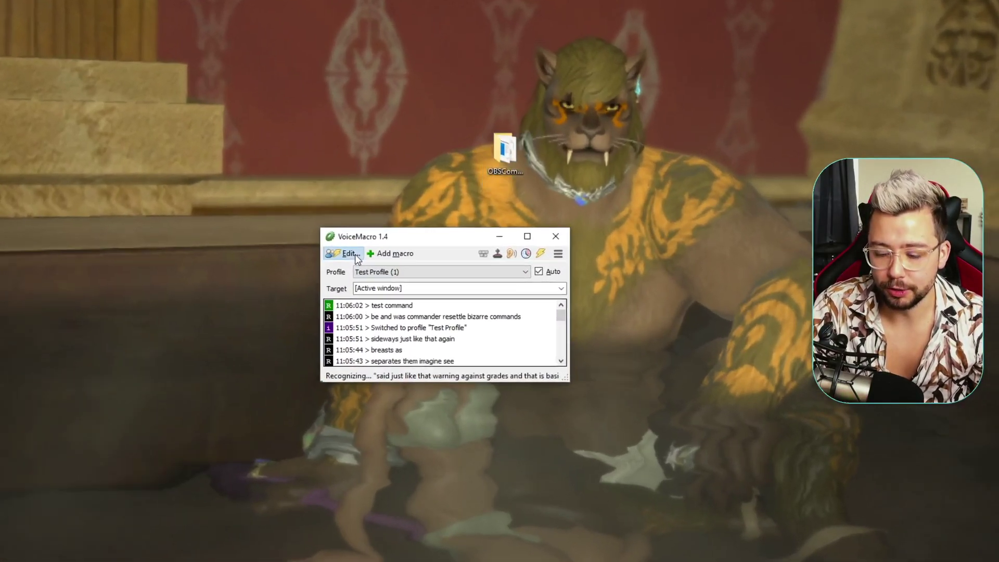
- Delete the old test command macro and start a new macro
{"action": "left_click", "coordinate": [385, 215]}
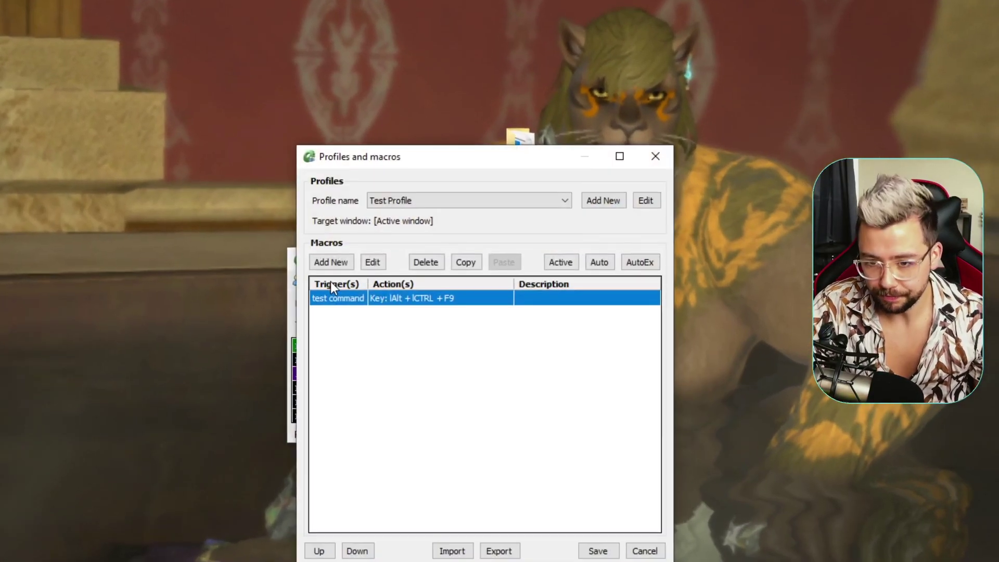
{"action": "key", "text": "Delete"}
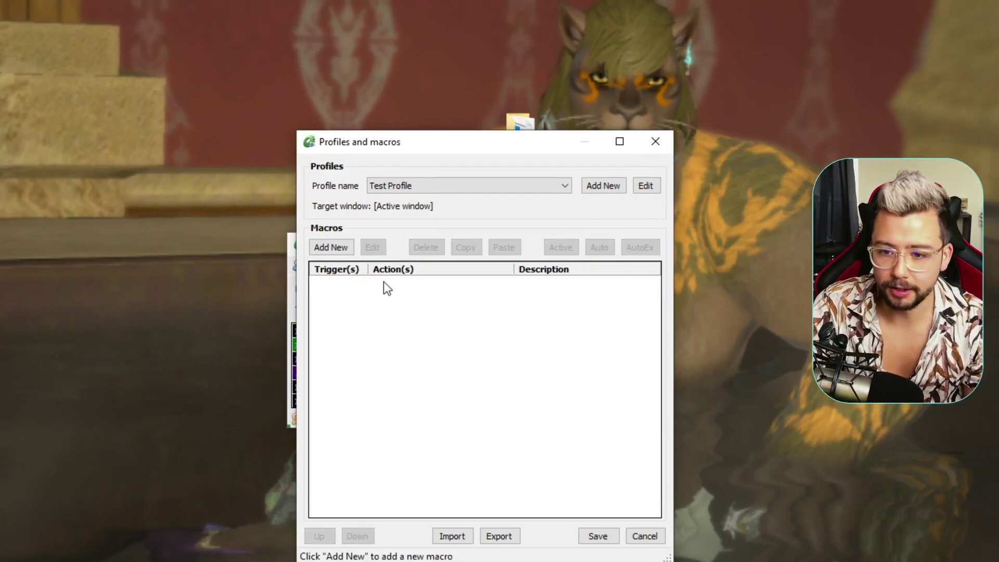
{"action": "left_click", "coordinate": [331, 281]}
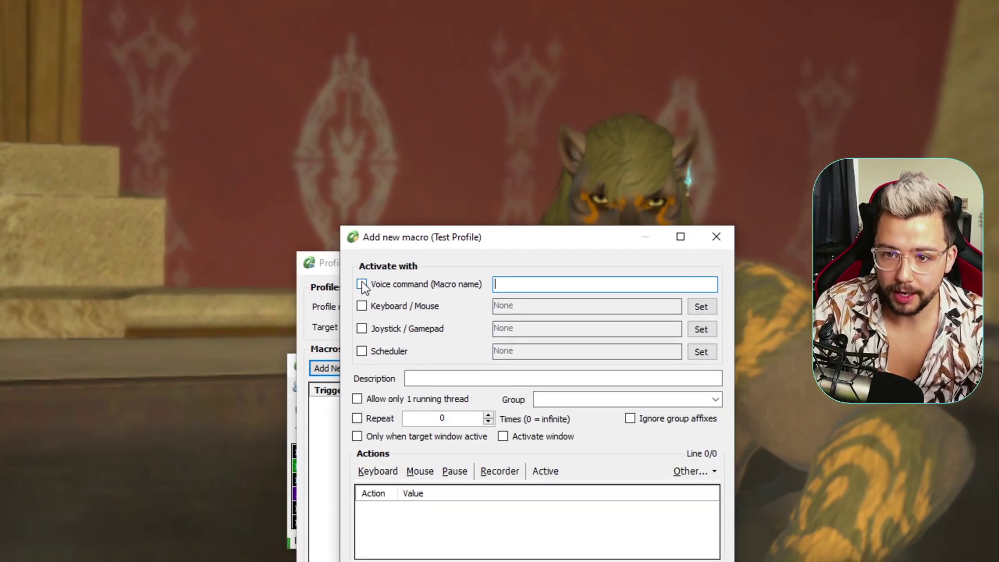
- Make the new macro voice-triggered by 'test command' and pick an execute-file action
{"action": "left_click", "coordinate": [362, 284]}
{"action": "left_click", "coordinate": [533, 285]}
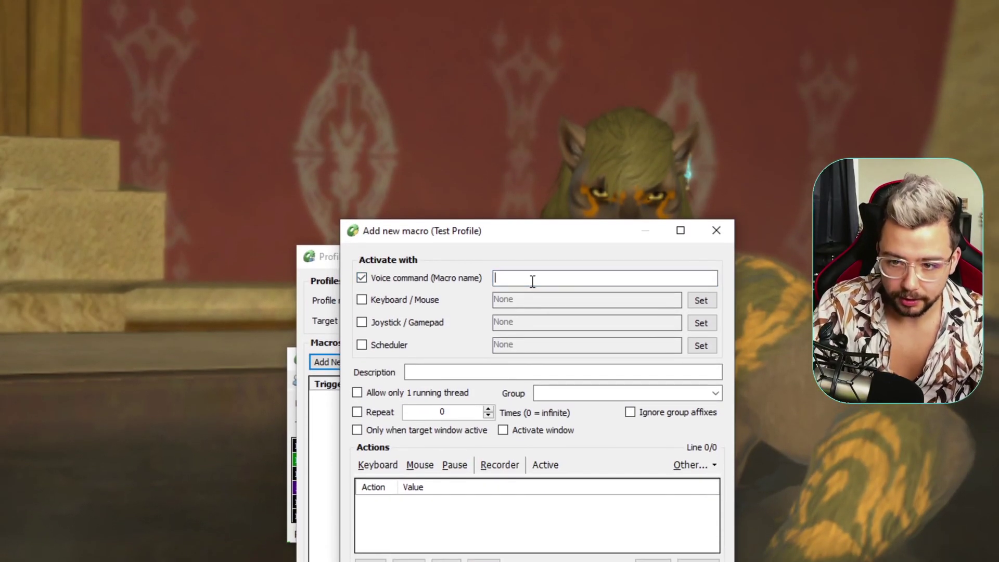
{"action": "type", "text": "test command"}
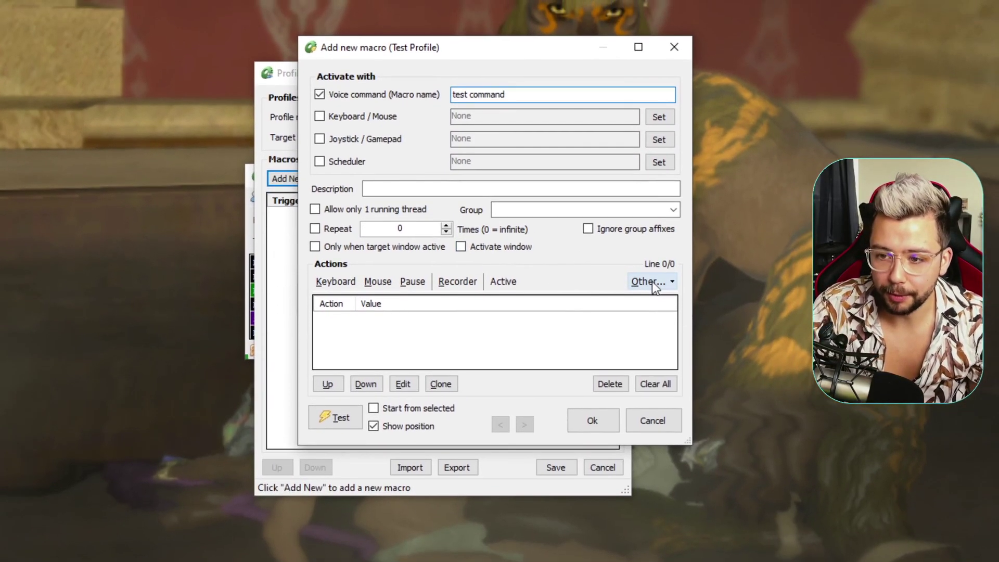
{"action": "left_click", "coordinate": [711, 279]}
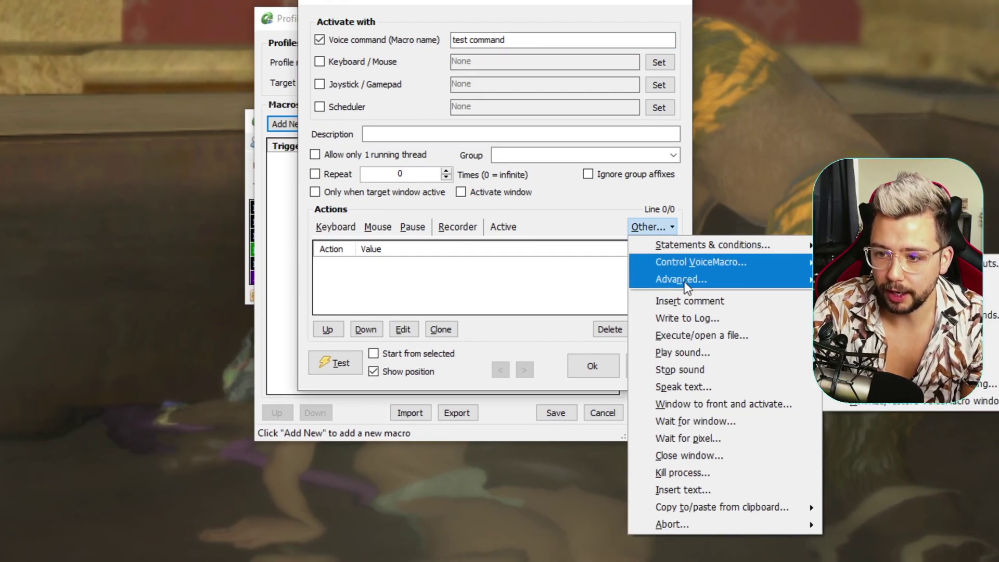
{"action": "mouse_move", "coordinate": [685, 333]}
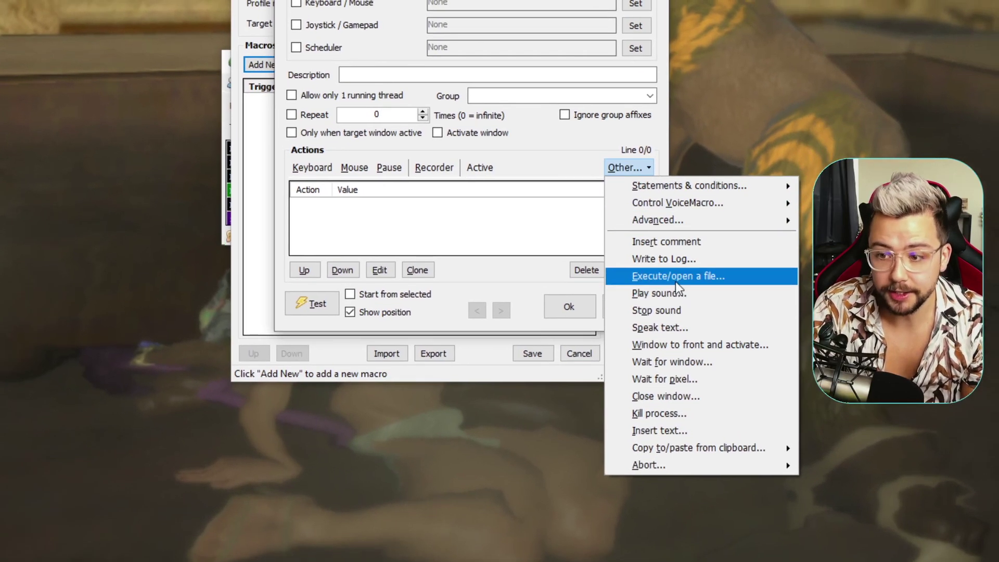
- Point the execute-file action at Desktop\OBSCommand\OBSCommand.exe and begin typing its arguments
{"action": "left_click", "coordinate": [673, 282]}
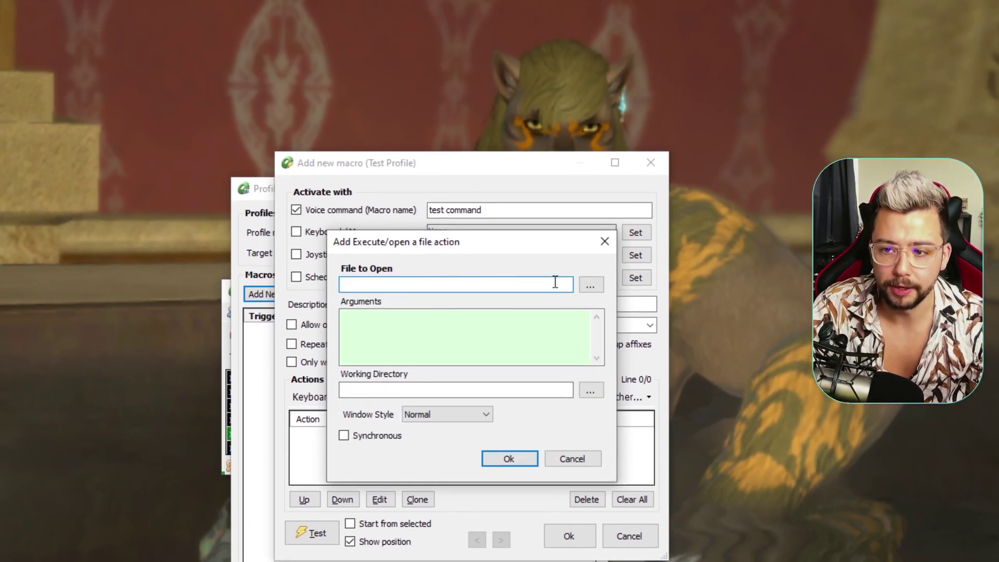
{"action": "left_click", "coordinate": [590, 266]}
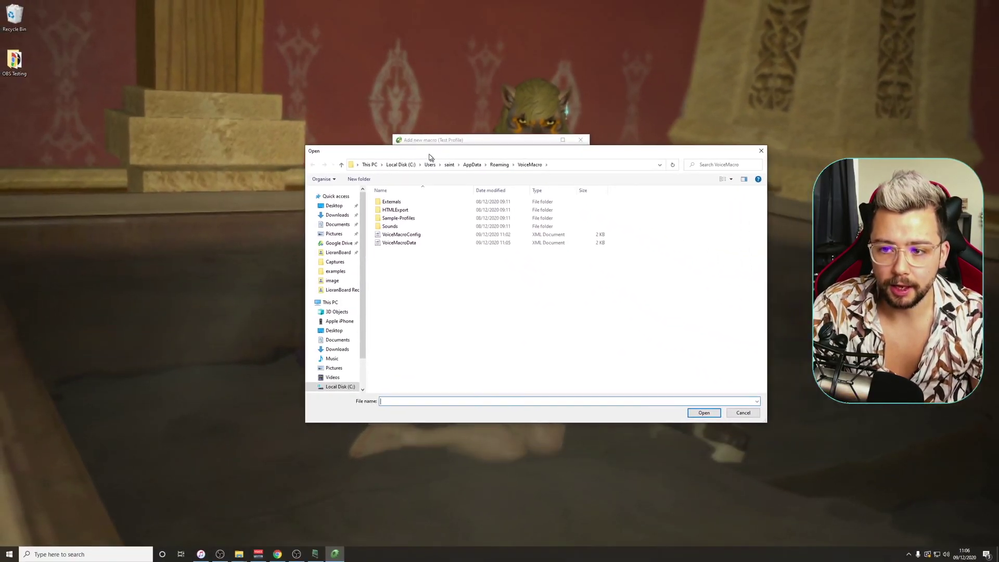
{"action": "left_click_drag", "start_coordinate": [429, 155], "coordinate": [422, 148]}
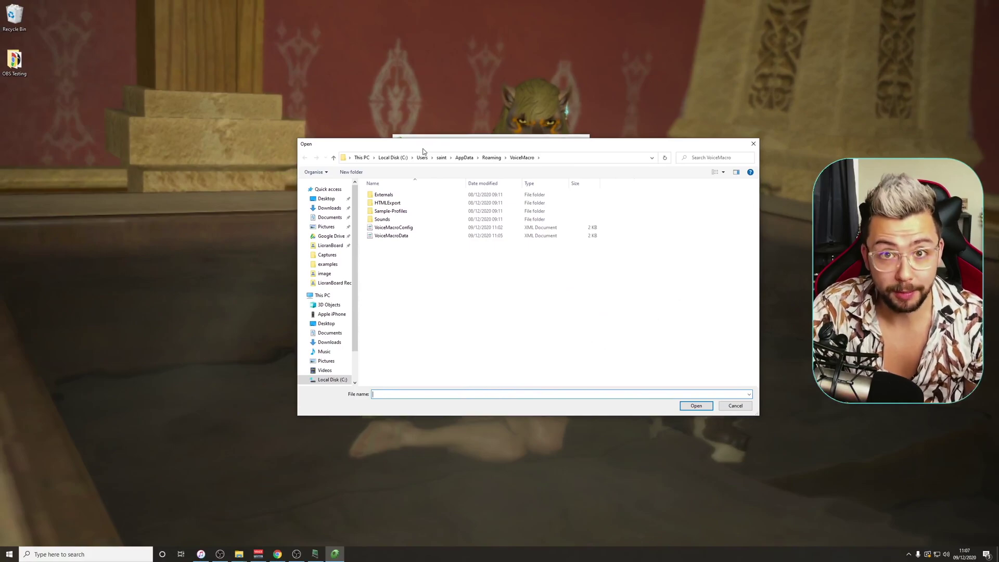
{"action": "left_click", "coordinate": [330, 199]}
{"action": "double_click", "coordinate": [430, 204]}
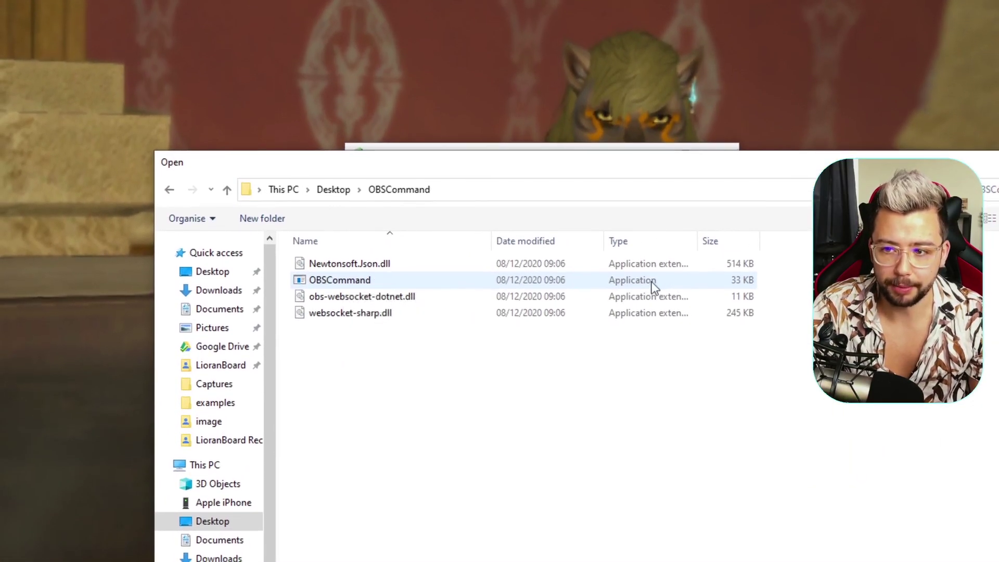
{"action": "left_click", "coordinate": [404, 282]}
{"action": "double_click", "coordinate": [401, 282]}
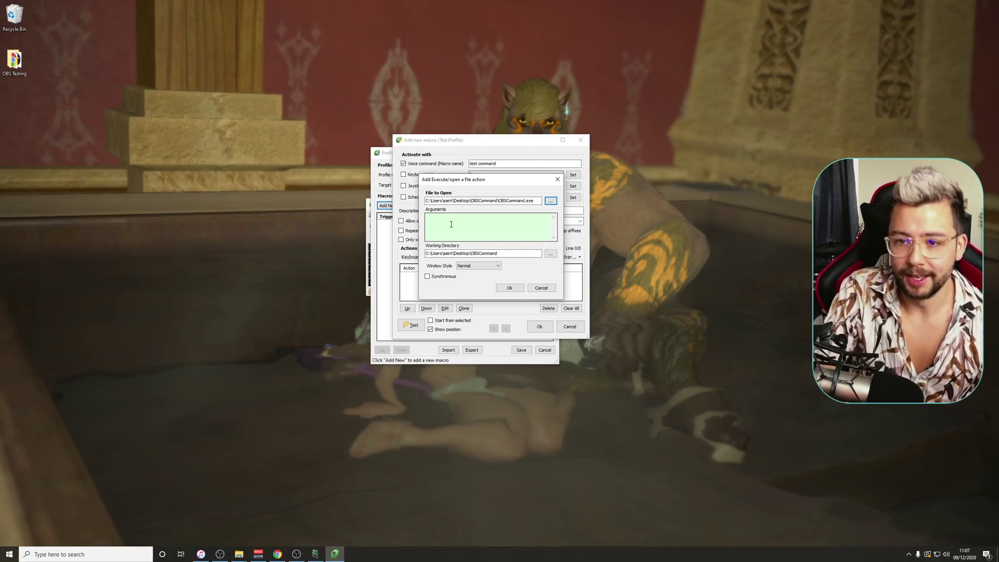
{"action": "left_click", "coordinate": [451, 225]}
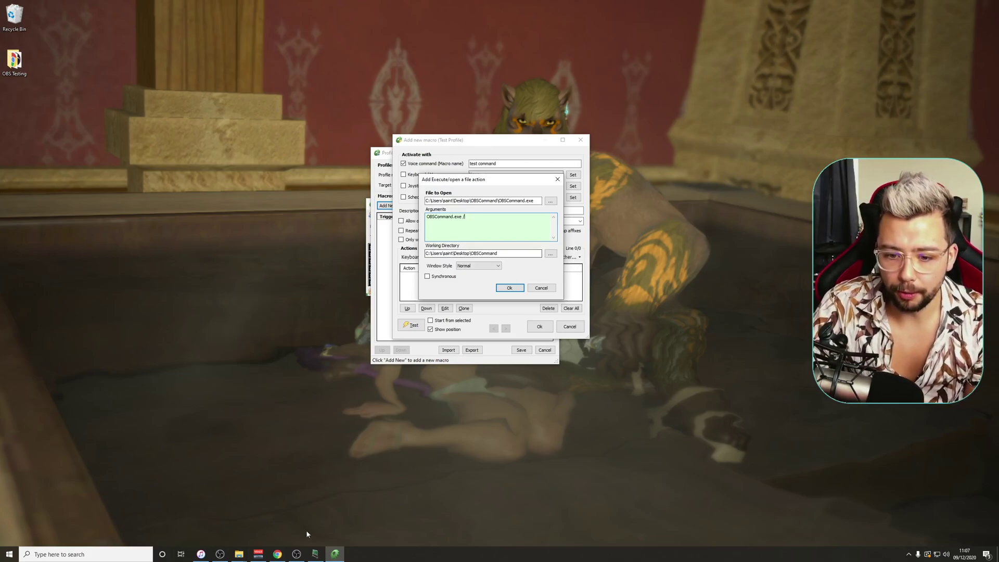
- Hide Webcam Input in OBS's Cam scene, leave Scene 2 active, and return to VoiceMacro
{"action": "left_click", "coordinate": [296, 554]}
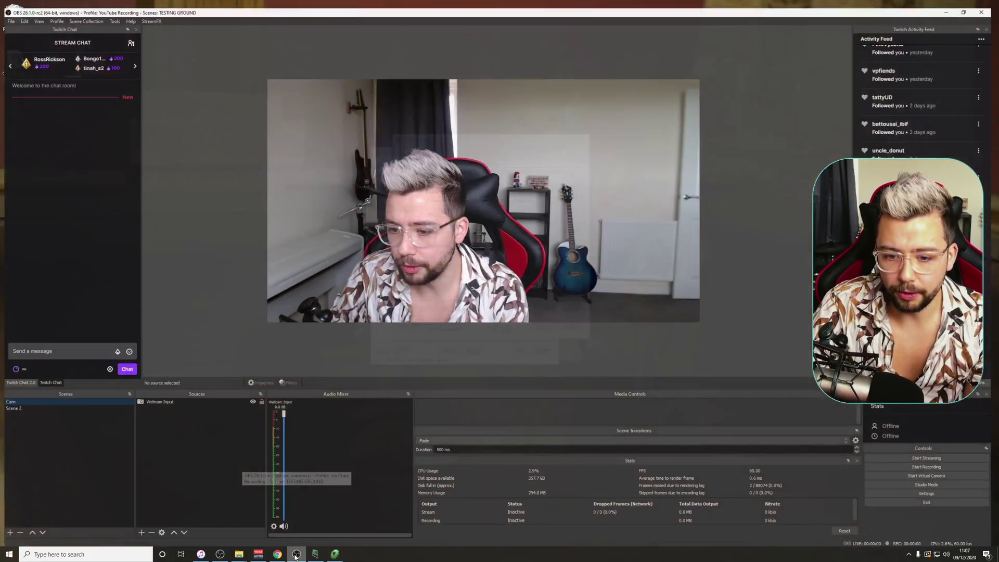
{"action": "left_click", "coordinate": [21, 405]}
{"action": "left_click", "coordinate": [15, 399]}
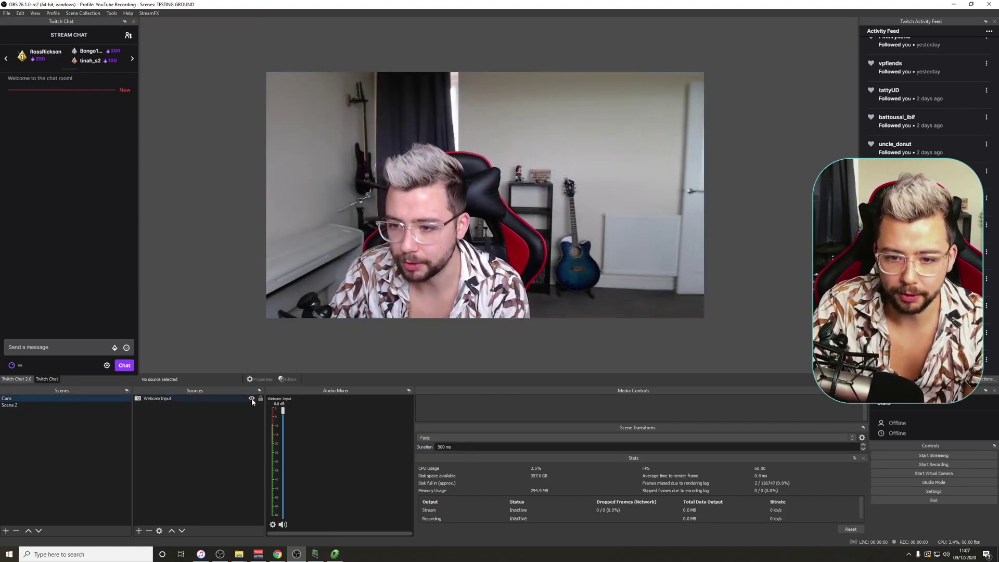
{"action": "left_click", "coordinate": [251, 398]}
{"action": "left_click", "coordinate": [7, 405]}
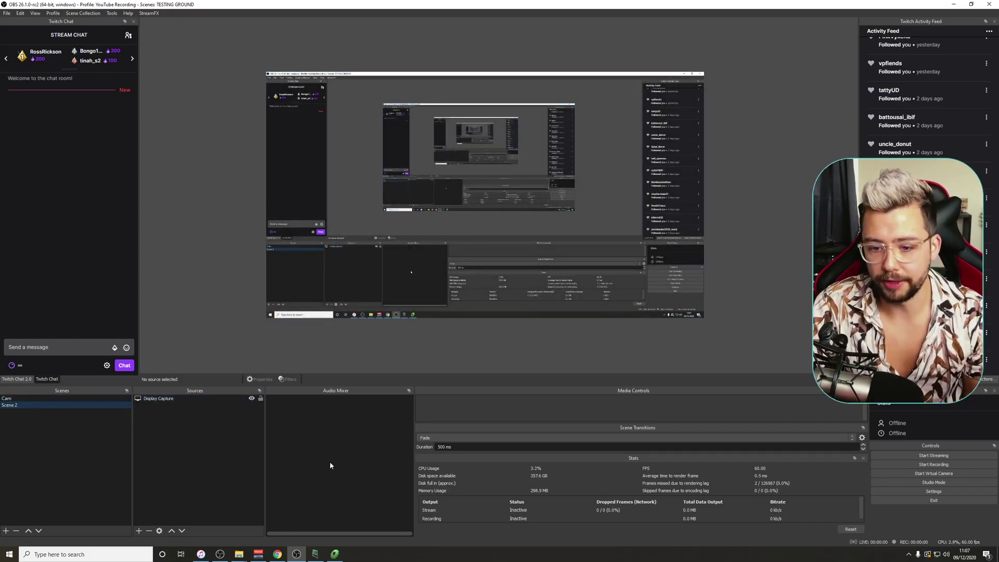
{"action": "left_click", "coordinate": [336, 554]}
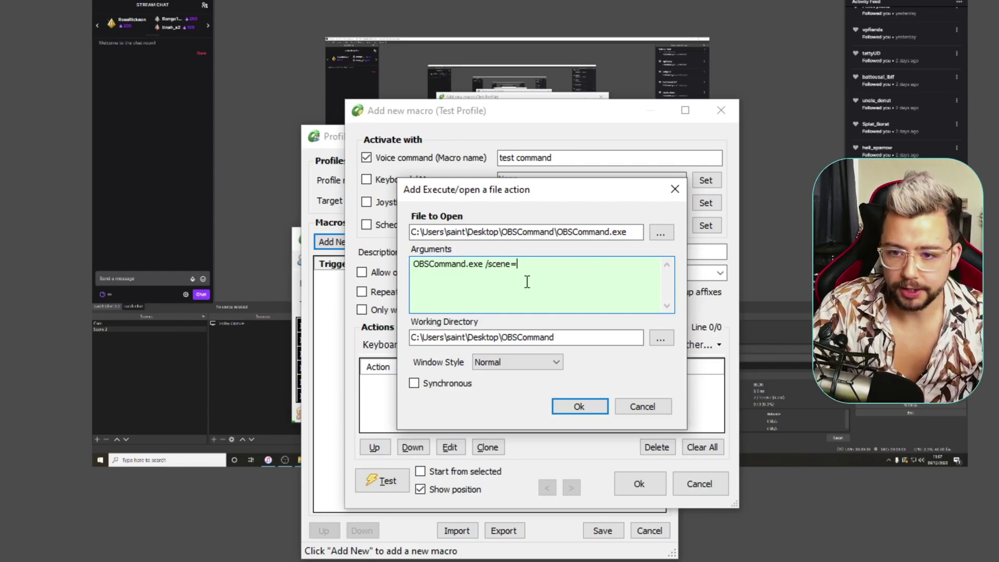
- Complete the arguments as 'OBSCommand.exe /scene=Cam' and confirm the action
{"action": "type", "text": "Ca,"}
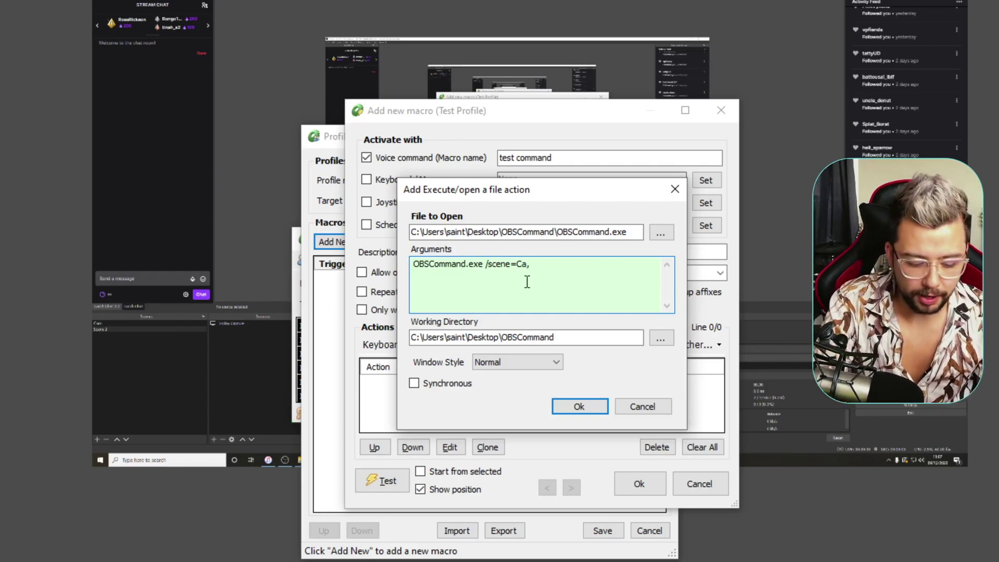
{"action": "key", "text": "BackSpace"}
{"action": "type", "text": "m"}
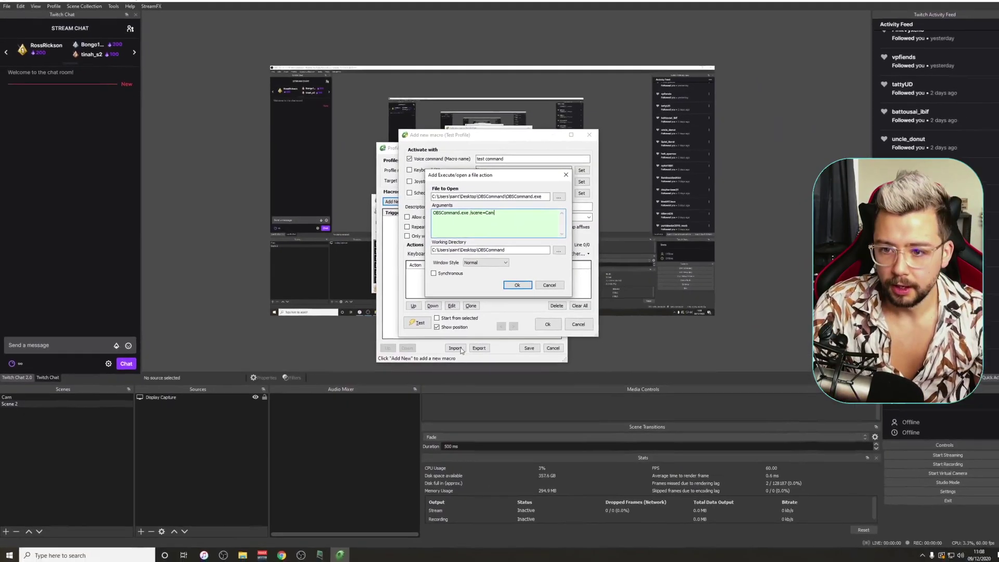
{"action": "left_click", "coordinate": [508, 288]}
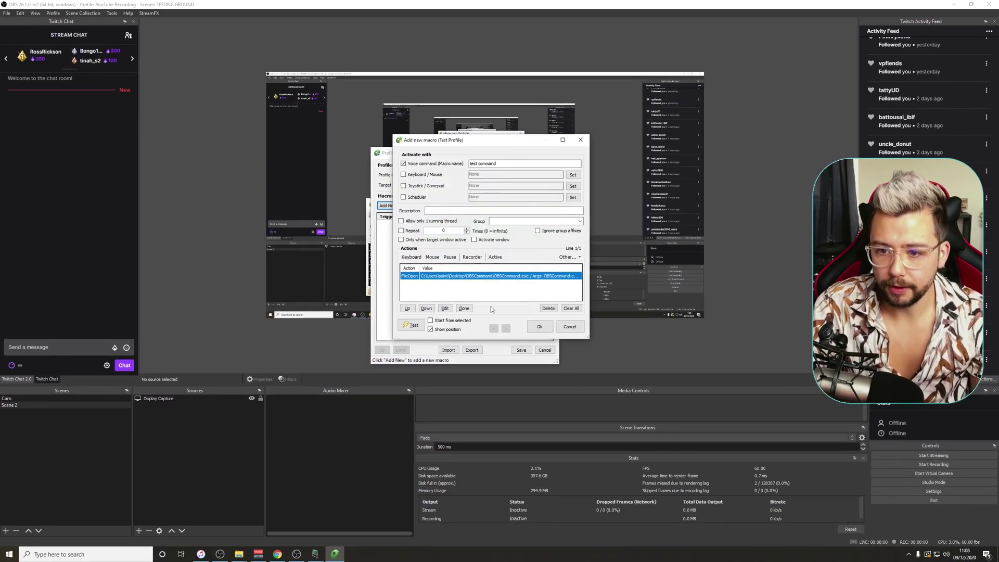
- Test the macro, reset OBS to Scene 2, and save the new macro
{"action": "left_click", "coordinate": [411, 326]}
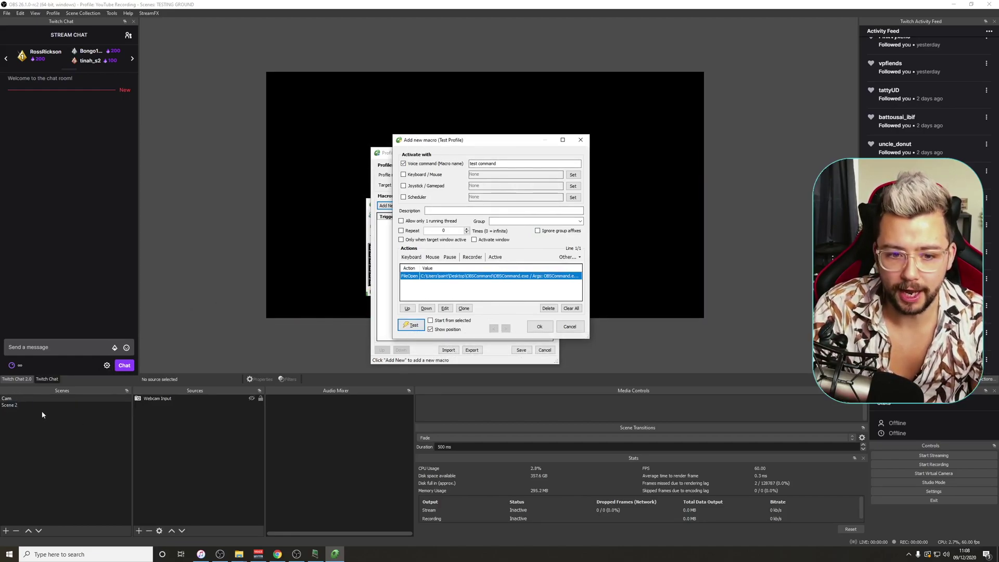
{"action": "left_click", "coordinate": [12, 405]}
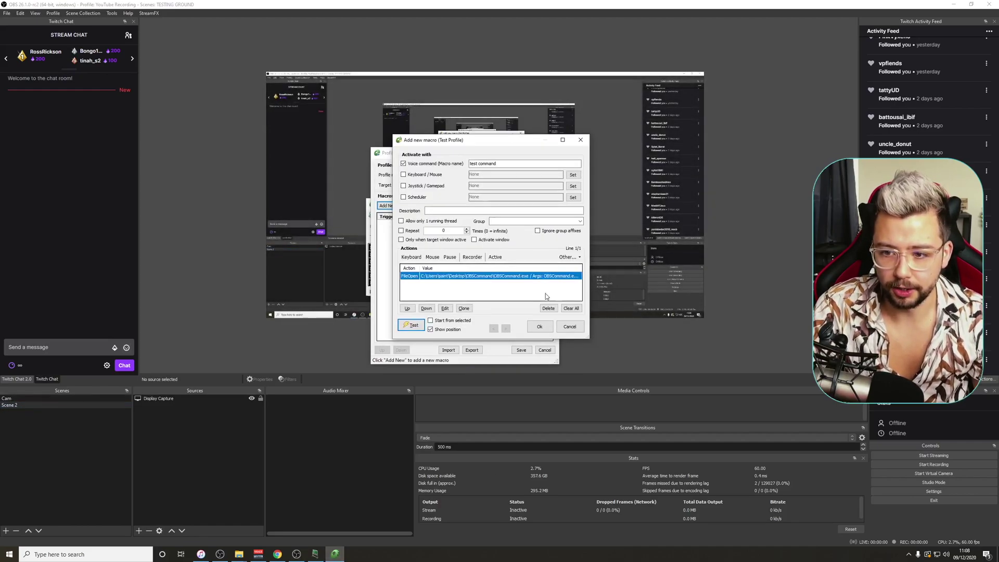
{"action": "left_click", "coordinate": [542, 328]}
{"action": "left_click", "coordinate": [520, 350]}
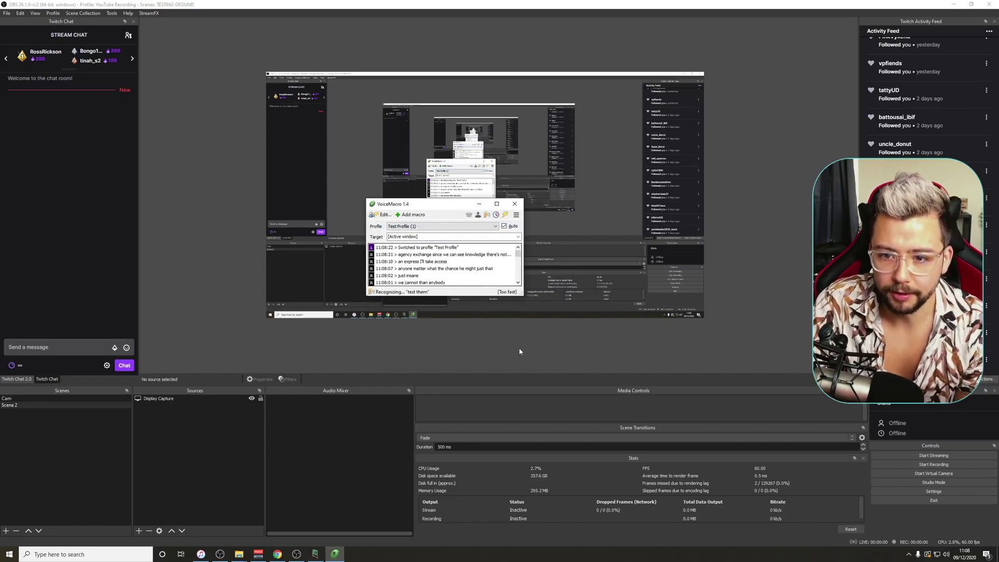
- Move VoiceMacro aside, put OBS back on Scene 2, and bring VoiceMacro to the front
{"action": "left_click_drag", "start_coordinate": [428, 205], "coordinate": [457, 333]}
{"action": "left_click", "coordinate": [487, 190]}
{"action": "left_click", "coordinate": [51, 406]}
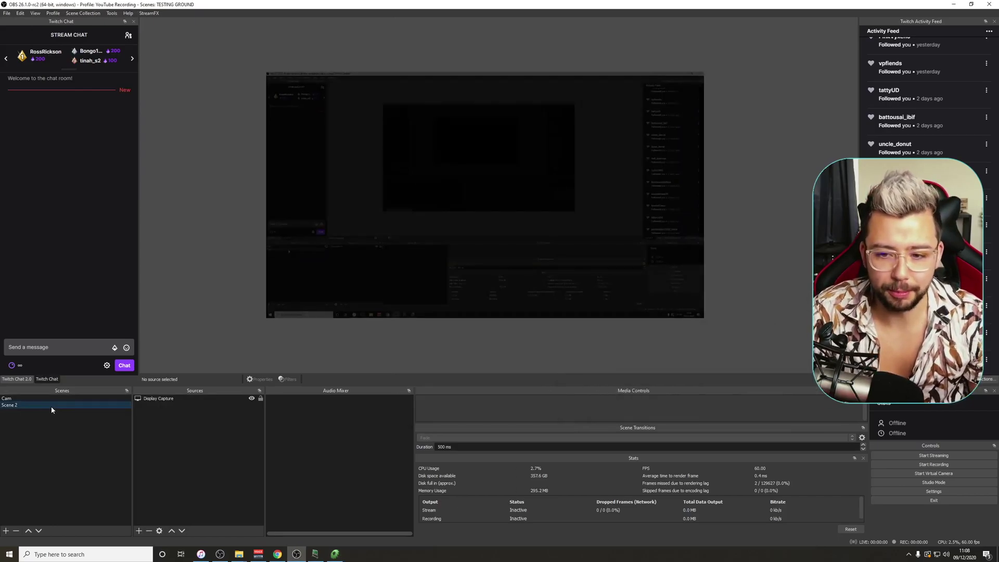
{"action": "mouse_move", "coordinate": [336, 554]}
{"action": "left_click", "coordinate": [336, 554]}
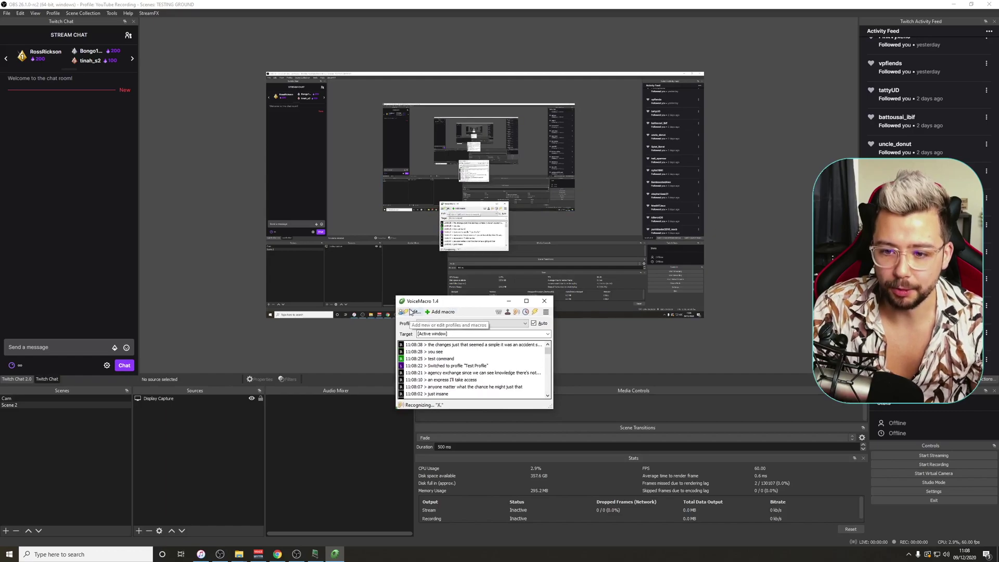
- Open the test command's FileOpen action showing /scene=Cam, then select OBS's Cam scene
{"action": "left_click", "coordinate": [411, 312]}
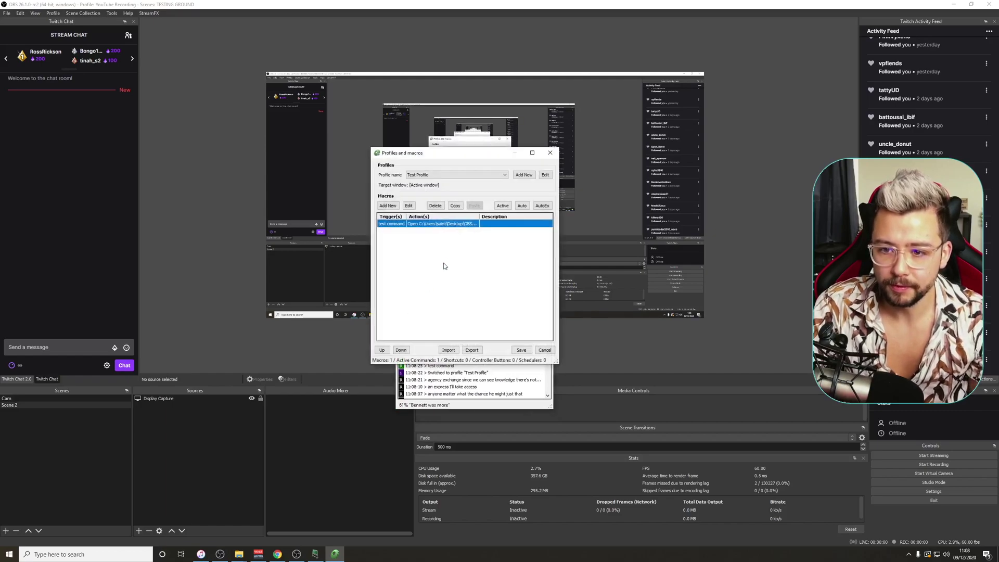
{"action": "double_click", "coordinate": [423, 224]}
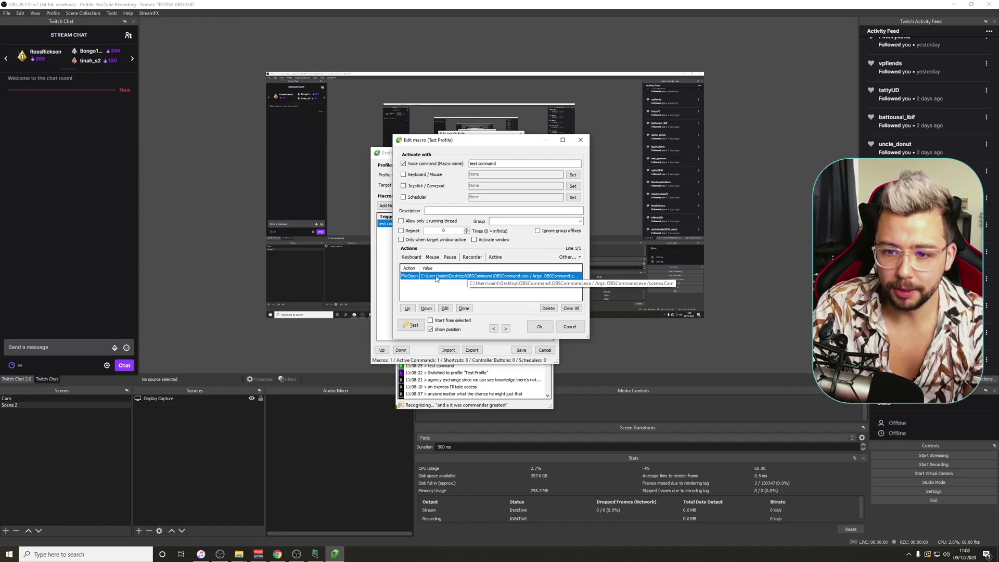
{"action": "double_click", "coordinate": [466, 277]}
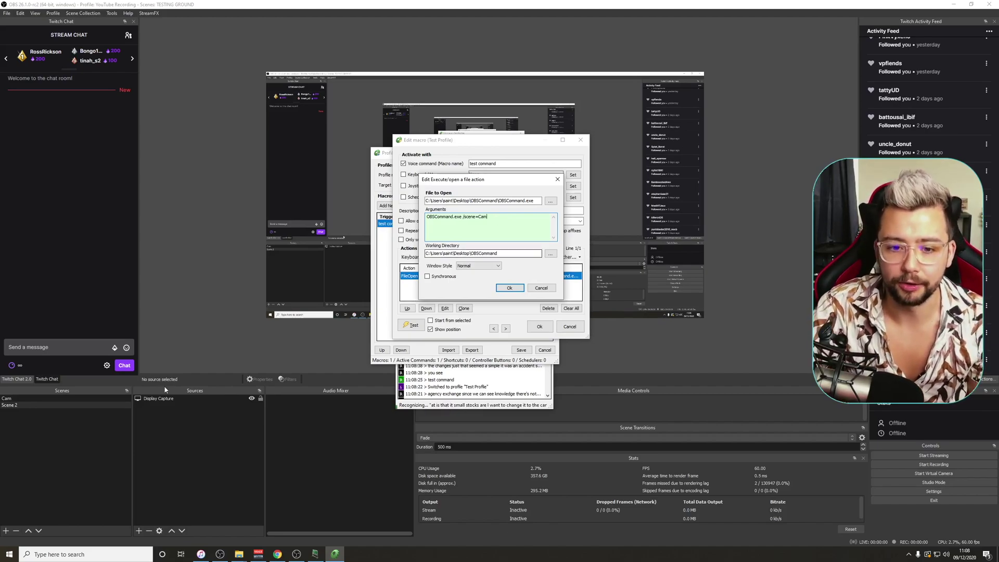
{"action": "left_click", "coordinate": [32, 397]}
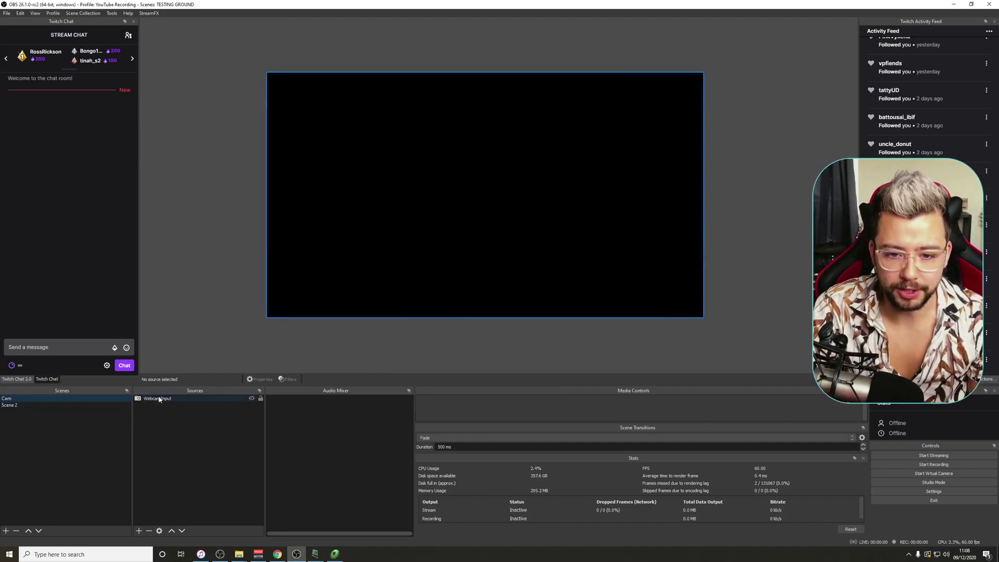
- Append /delay=2 /showsource="Webcam Input" after /scene=Cam and confirm the arguments
{"action": "left_click", "coordinate": [334, 555]}
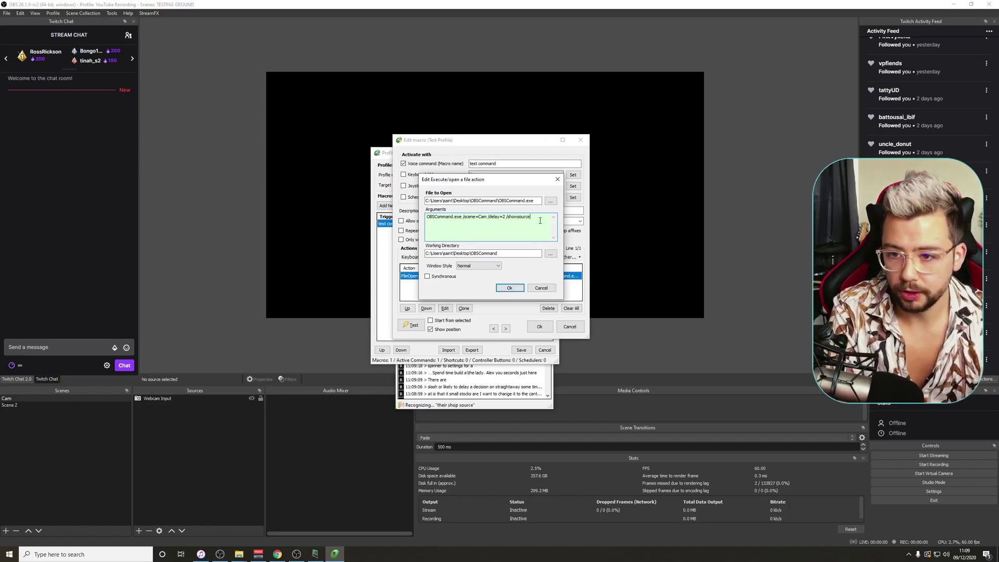
{"action": "type", "text": "=\"Webc"}
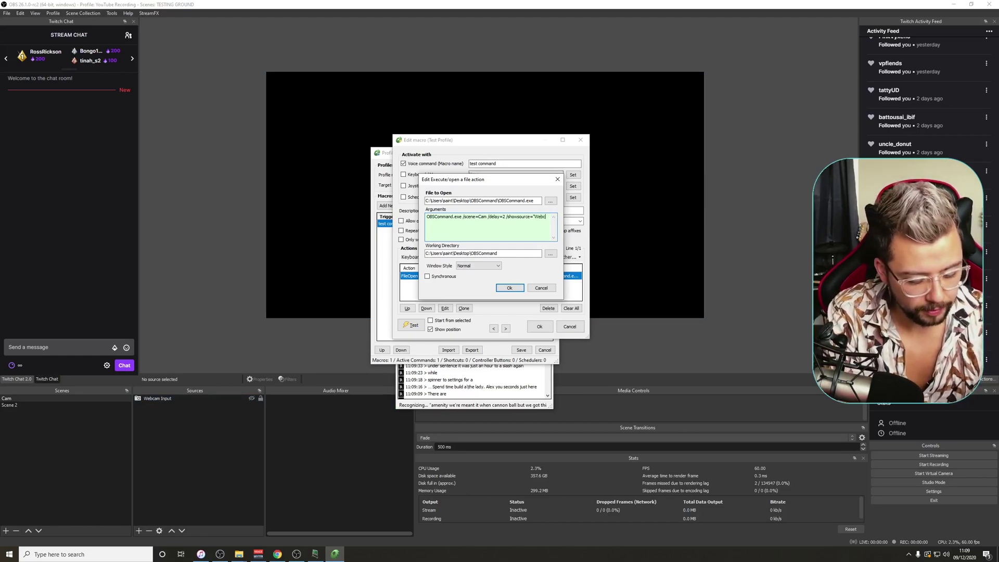
{"action": "type", "text": "Input"}
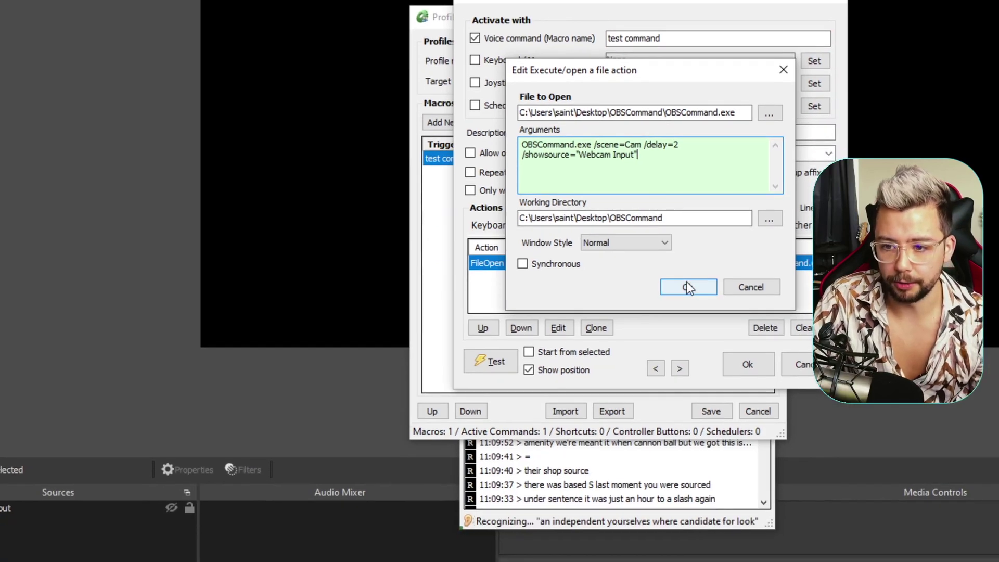
{"action": "left_click", "coordinate": [690, 416]}
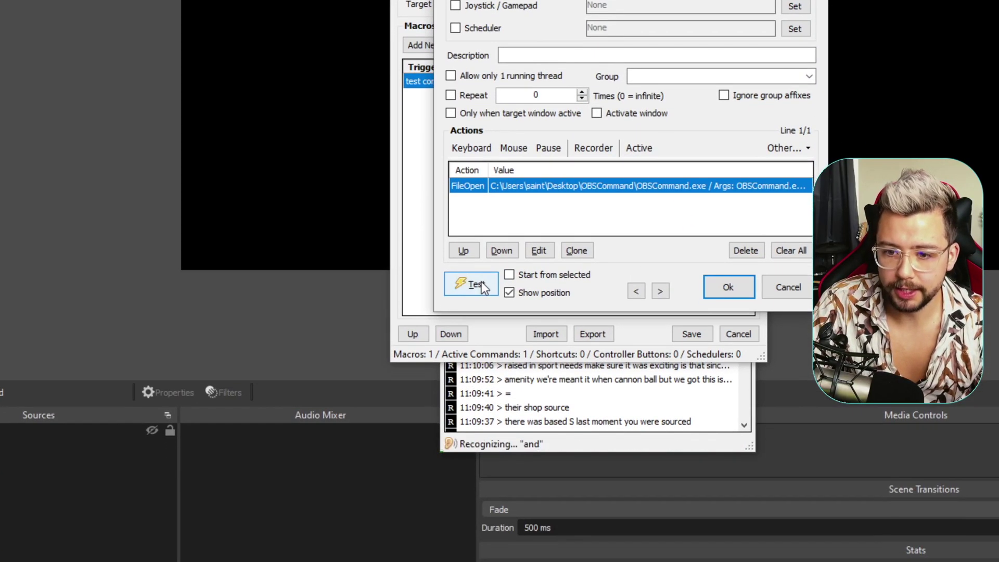
- Test-run the edited test command, then accept and save it
{"action": "left_click", "coordinate": [502, 361]}
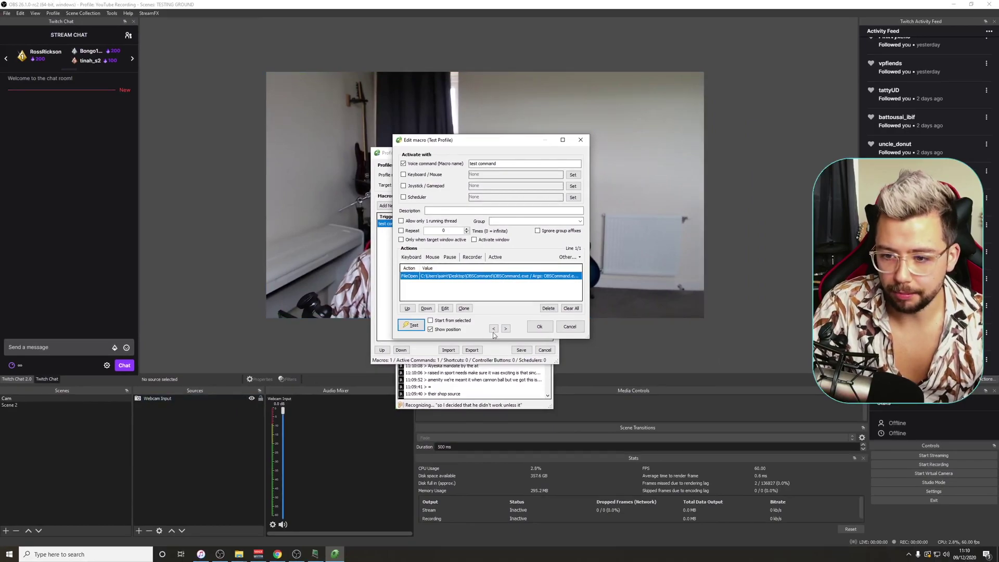
{"action": "left_click", "coordinate": [540, 327]}
{"action": "left_click", "coordinate": [522, 349]}
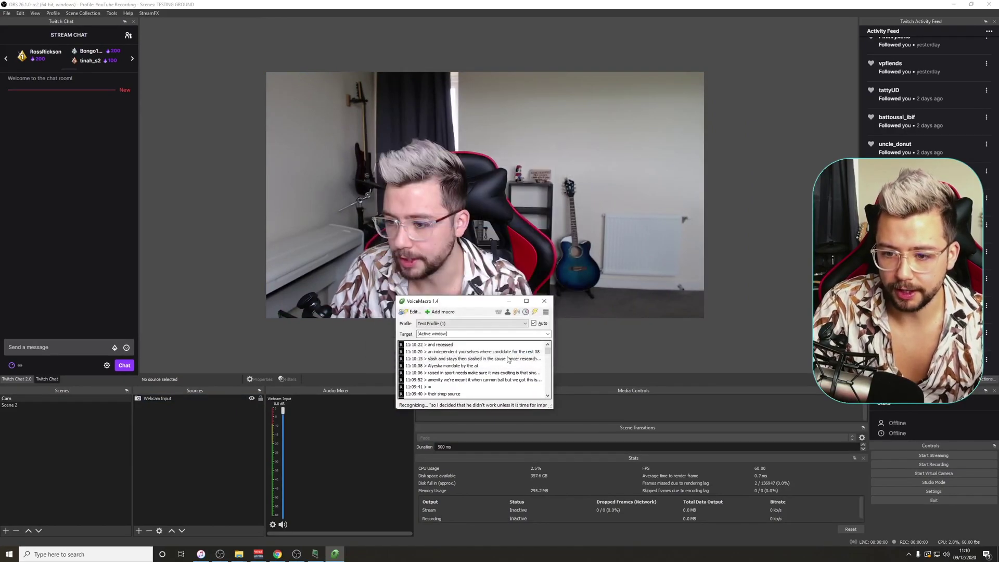
- Hide Webcam Input again and return OBS to Scene 2 for a voice test
{"action": "left_click", "coordinate": [252, 399]}
{"action": "left_click", "coordinate": [335, 556]}
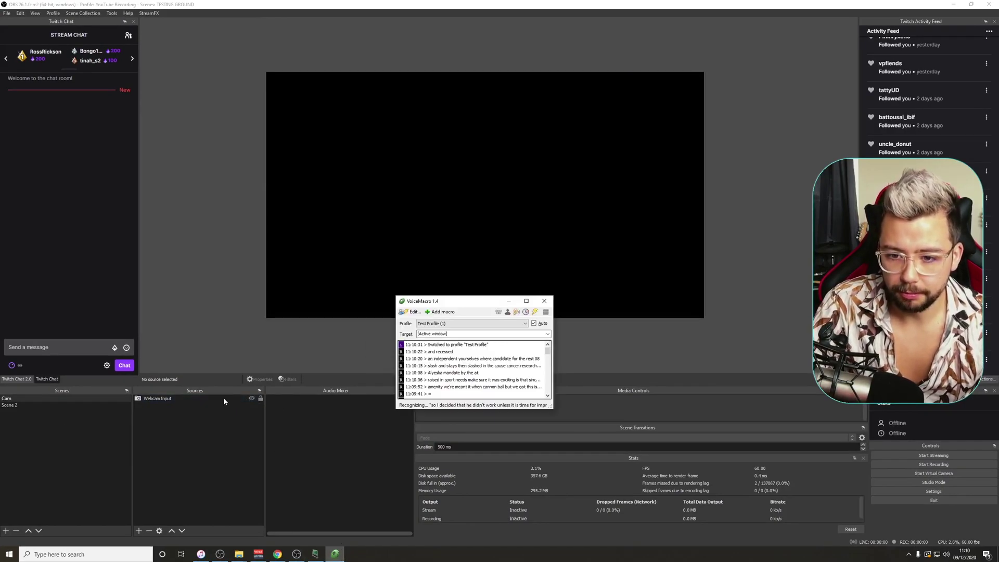
{"action": "left_click", "coordinate": [50, 407]}
{"action": "left_click", "coordinate": [336, 553]}
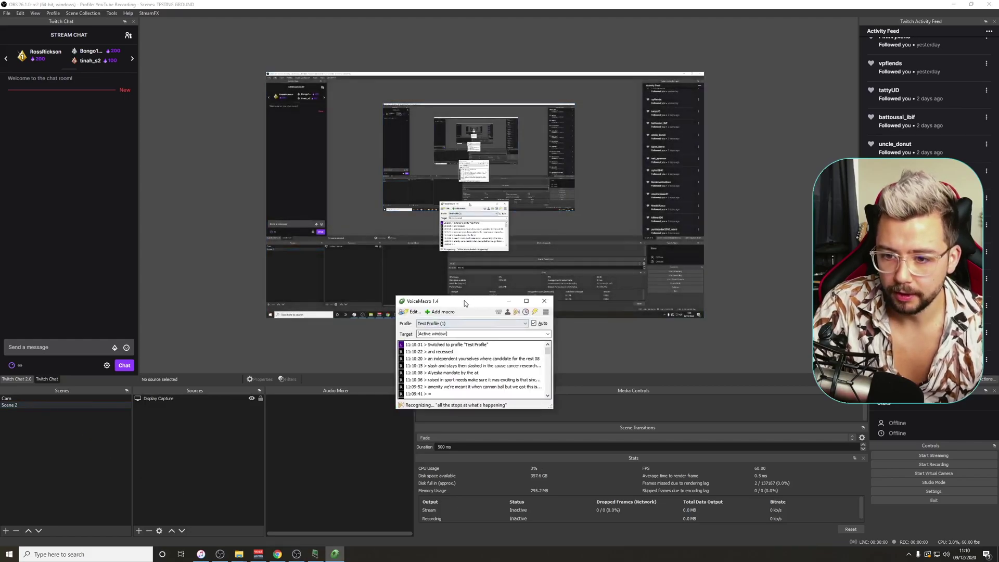
{"action": "left_click_drag", "start_coordinate": [464, 301], "coordinate": [515, 338]}
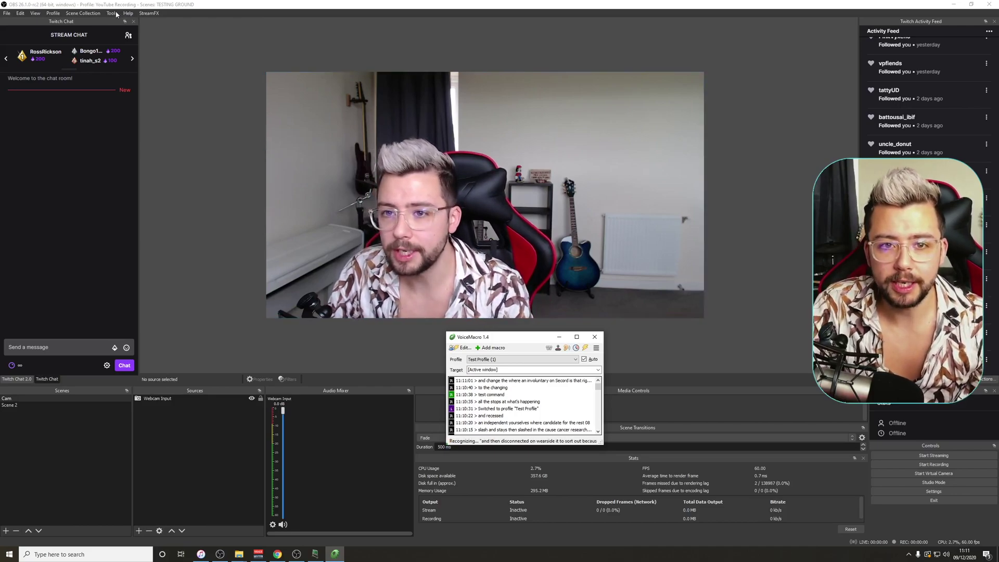
{"action": "left_click", "coordinate": [112, 13]}
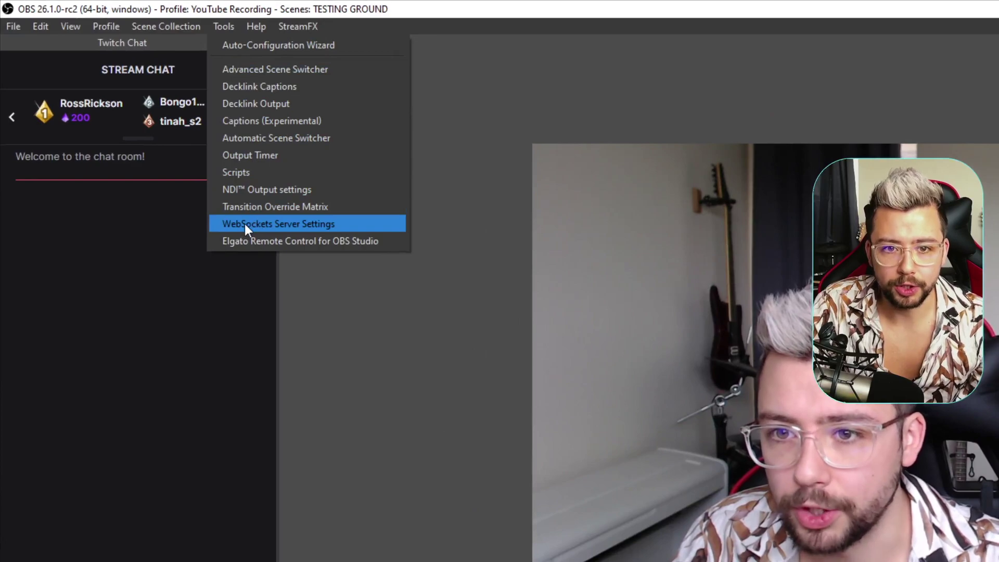
{"action": "left_click", "coordinate": [303, 226]}
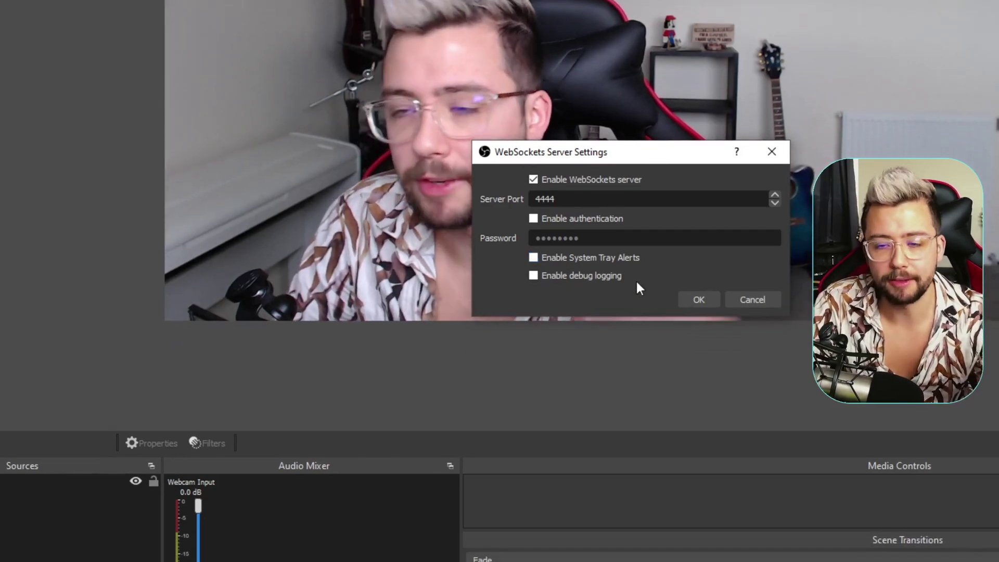
{"action": "left_click", "coordinate": [695, 298]}
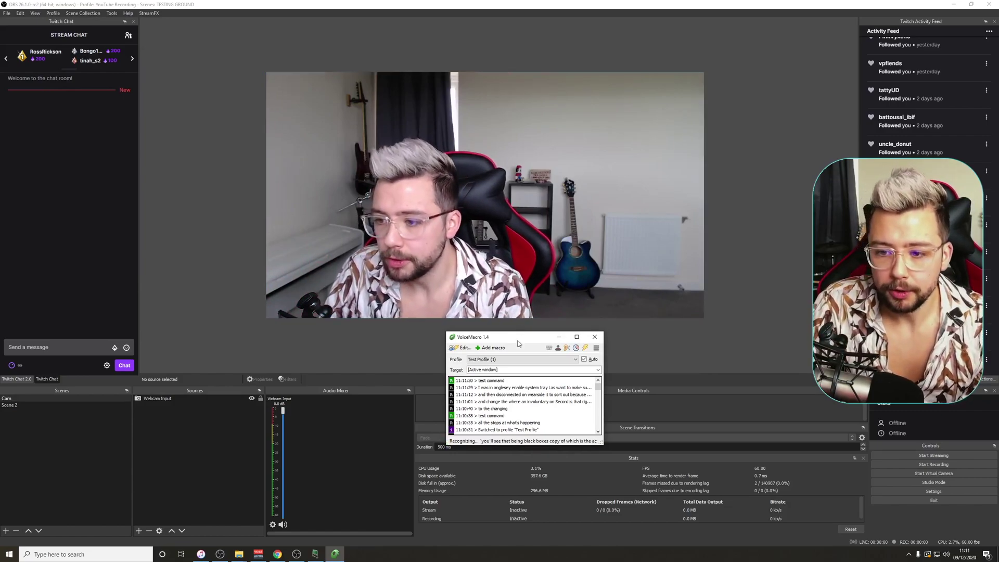
{"action": "left_click_drag", "start_coordinate": [514, 336], "coordinate": [488, 246]}
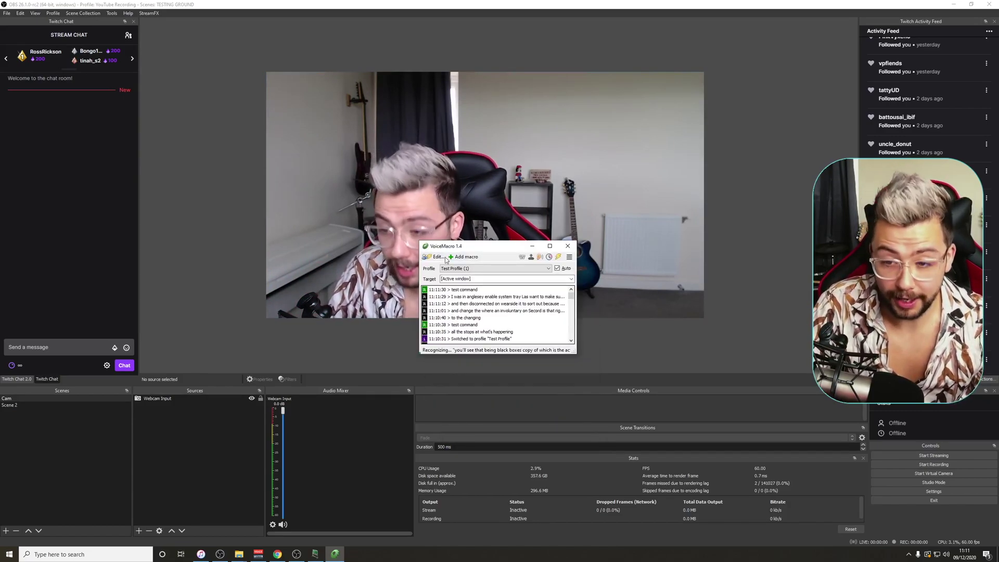
- Set the test command's FileOpen action window style to Hidden, then accept and save
{"action": "left_click", "coordinate": [437, 257]}
{"action": "double_click", "coordinate": [419, 225]}
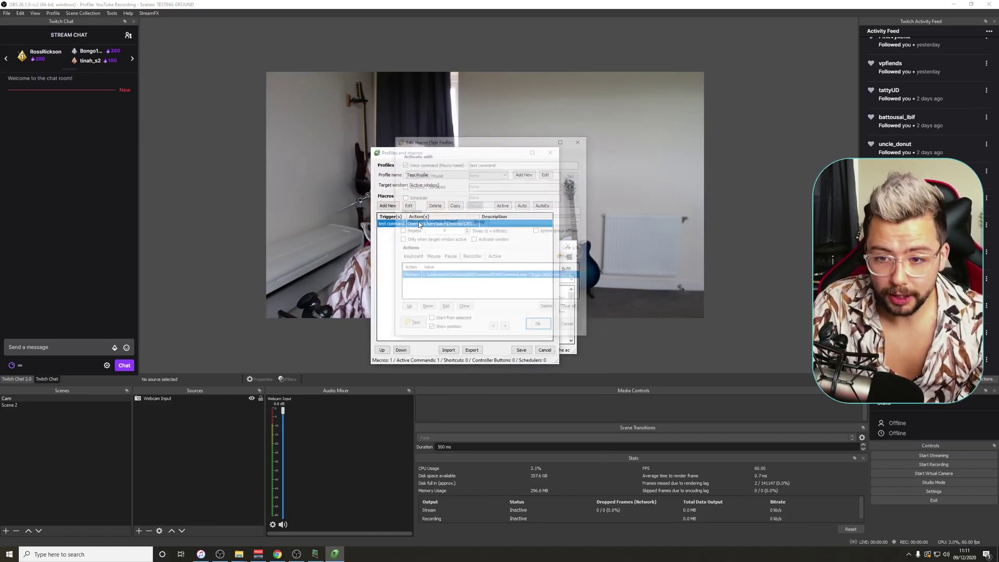
{"action": "double_click", "coordinate": [443, 278]}
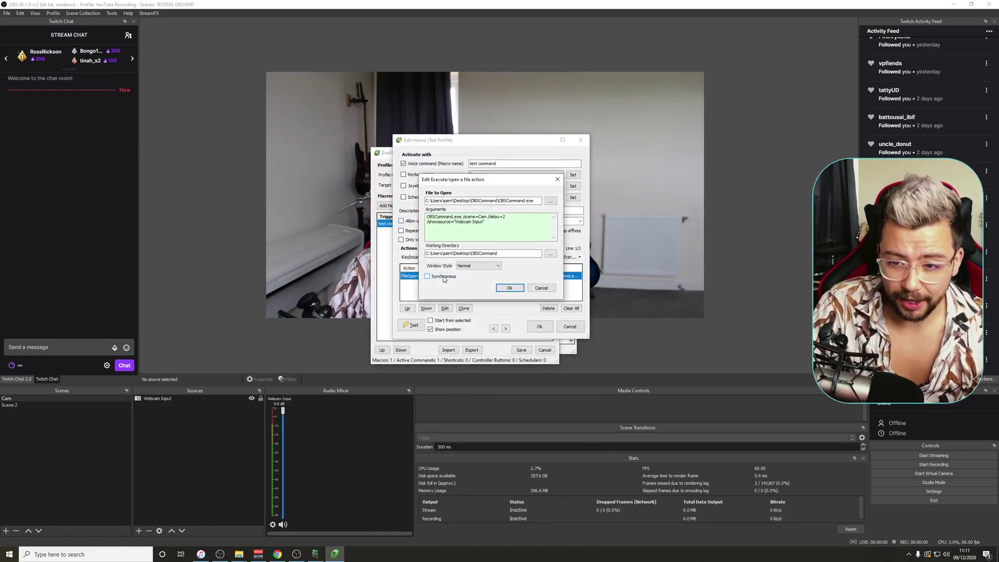
{"action": "left_click", "coordinate": [478, 278]}
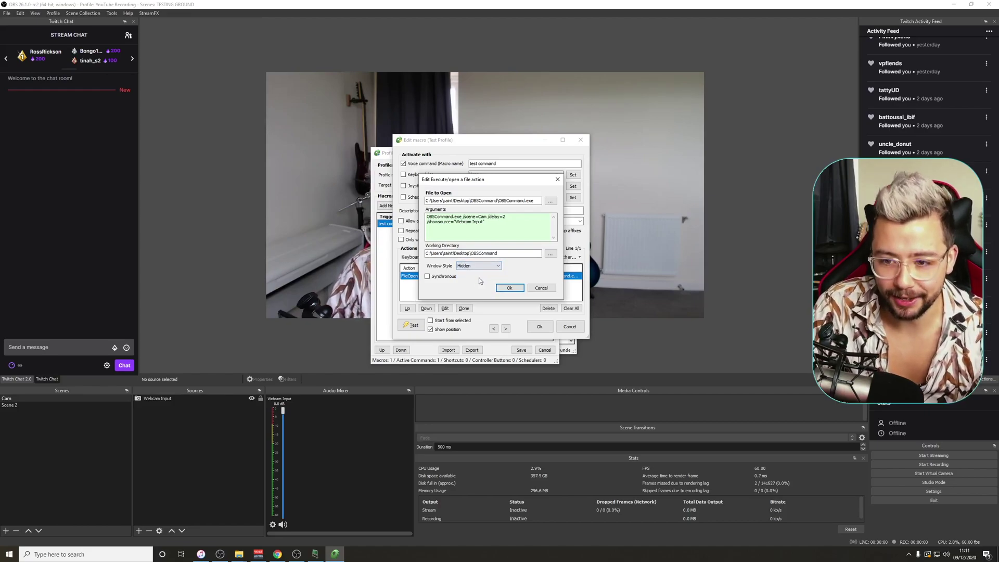
{"action": "left_click", "coordinate": [507, 289]}
{"action": "left_click", "coordinate": [540, 327]}
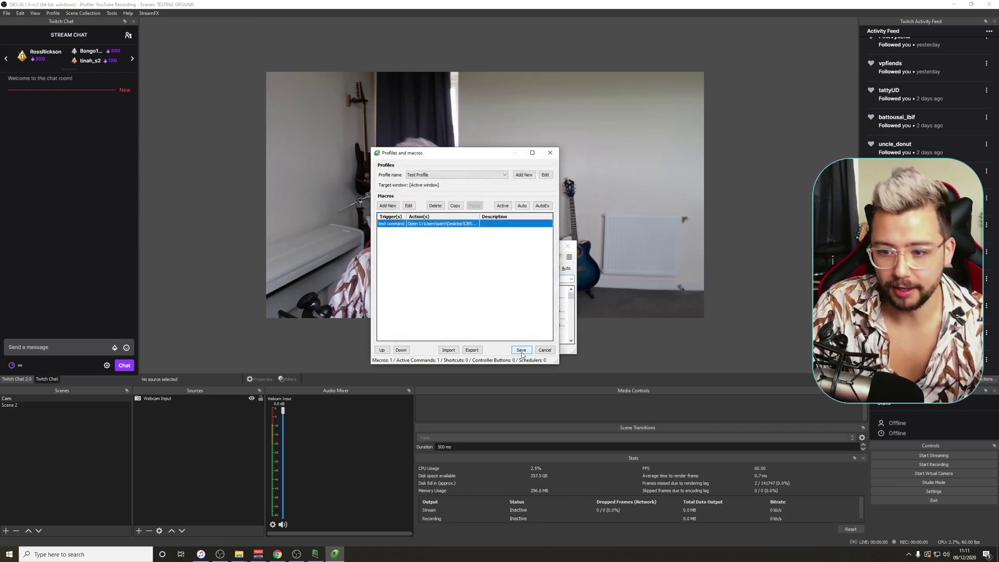
{"action": "left_click", "coordinate": [522, 350]}
{"action": "left_click_drag", "start_coordinate": [489, 245], "coordinate": [539, 324]}
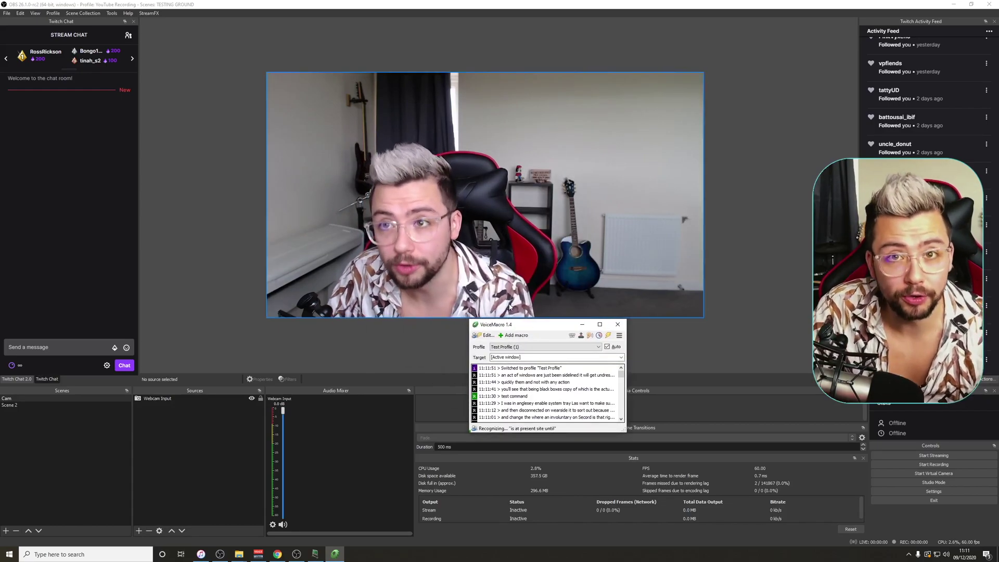